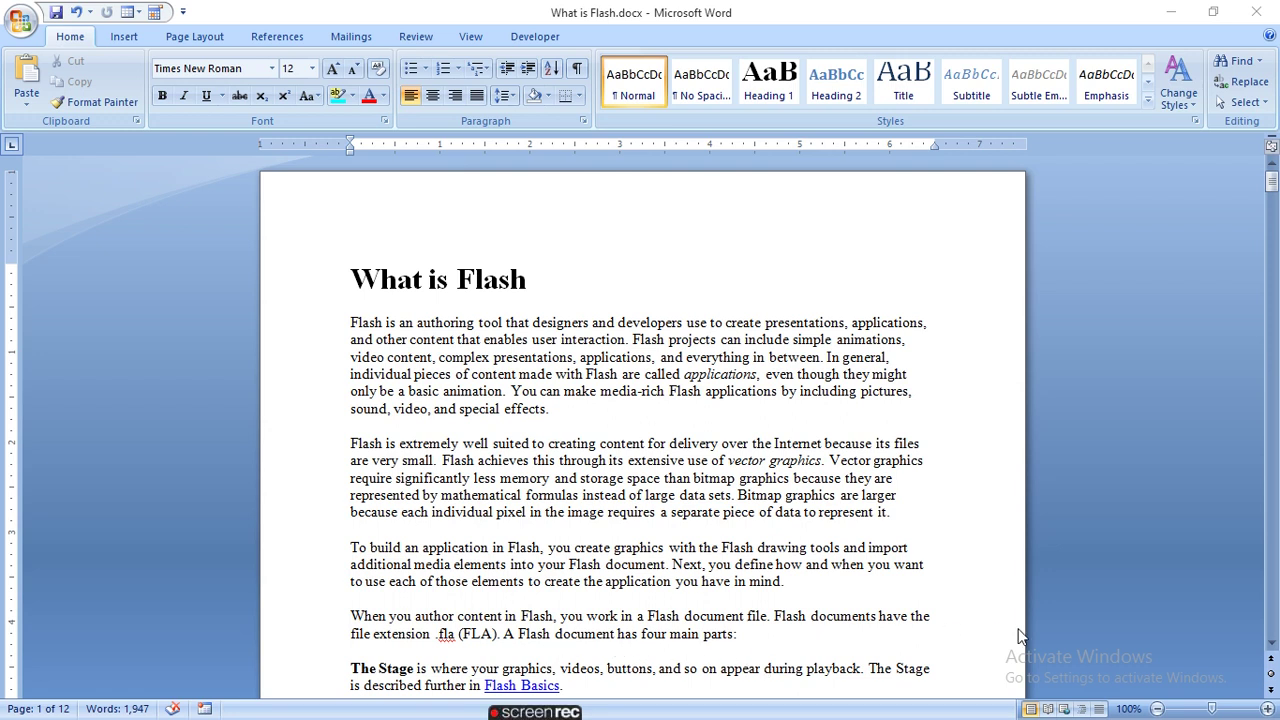
Step: Click repeatedly near the lower-right corner of the Word window
click(1272, 646)
click(1272, 646)
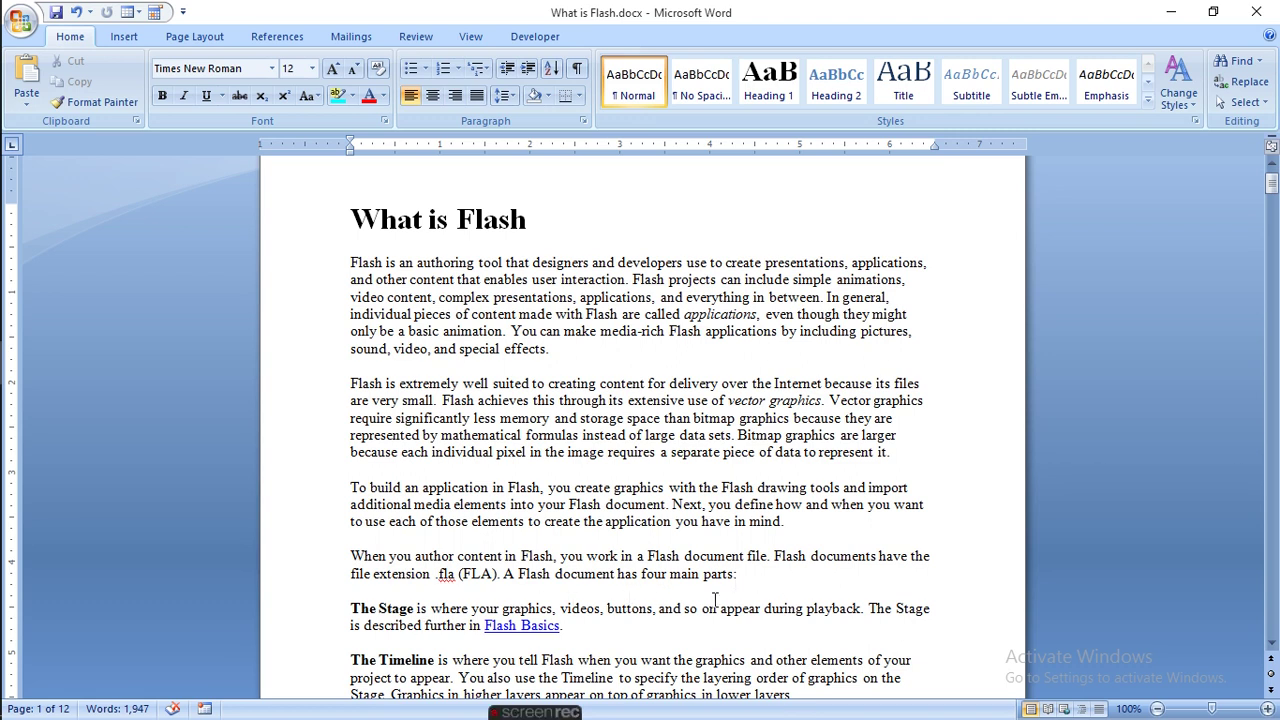
click(1268, 649)
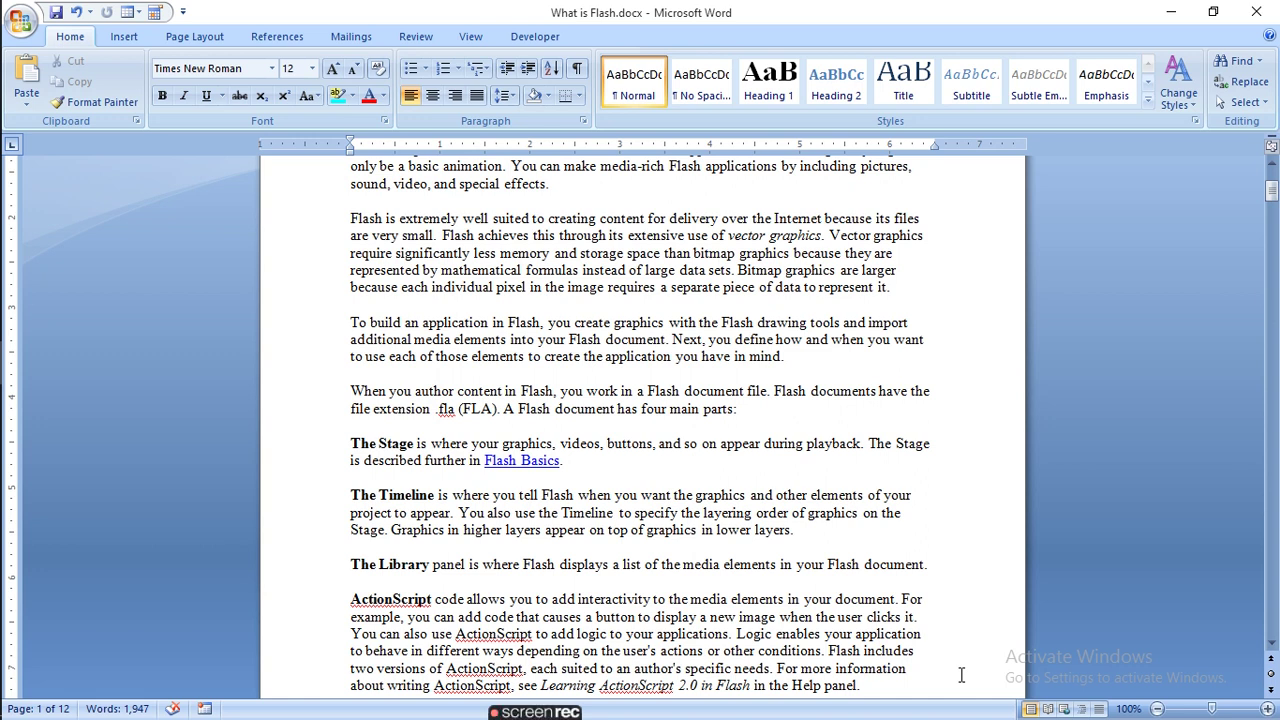
click(1272, 644)
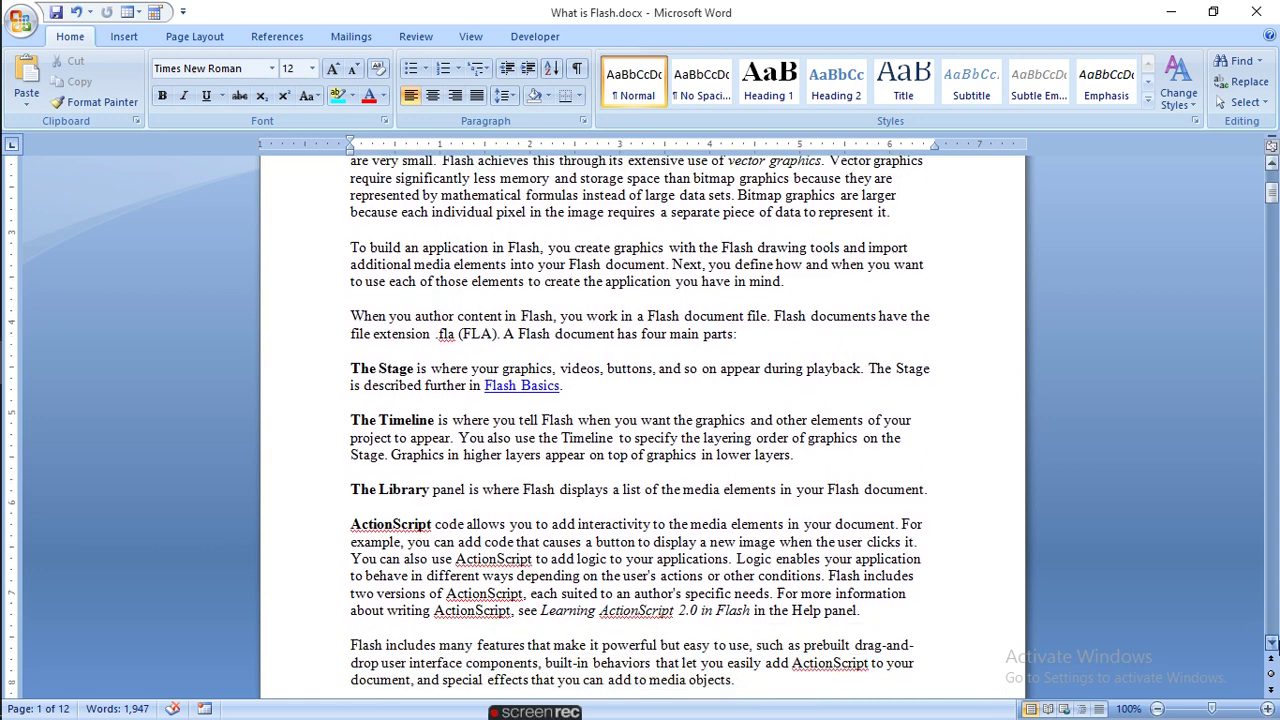
click(1272, 644)
click(1272, 644)
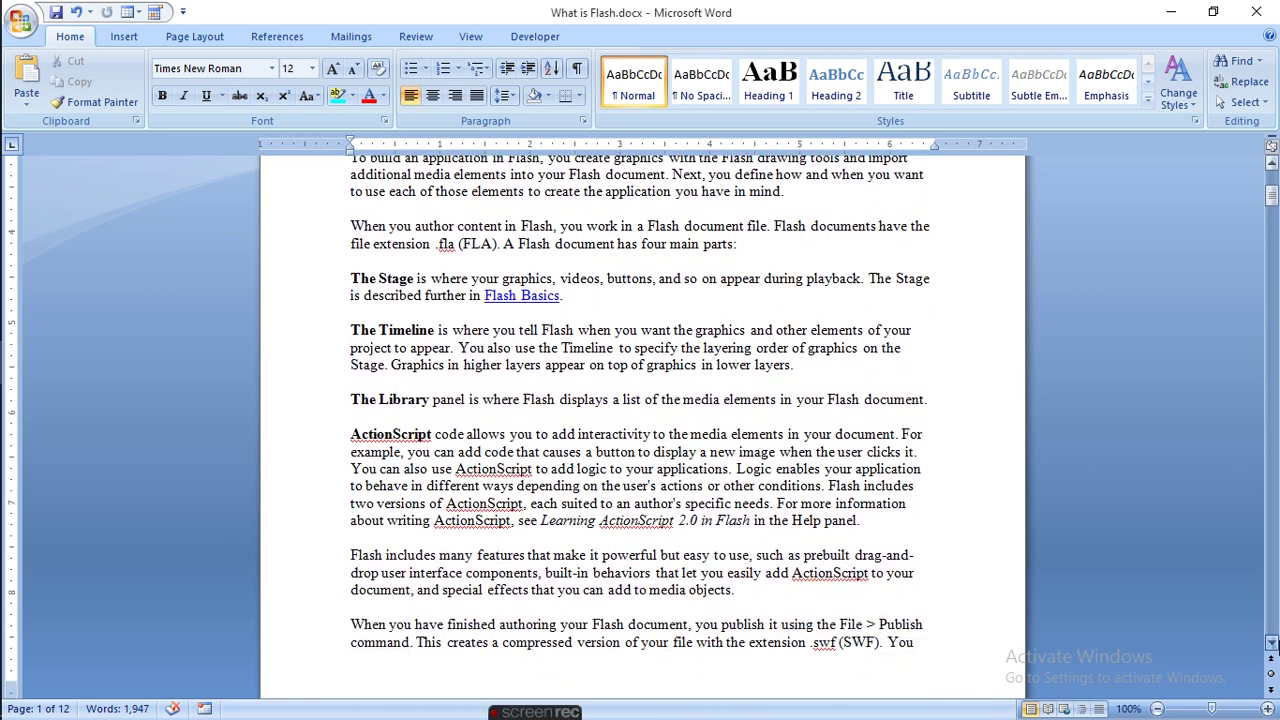
click(1272, 644)
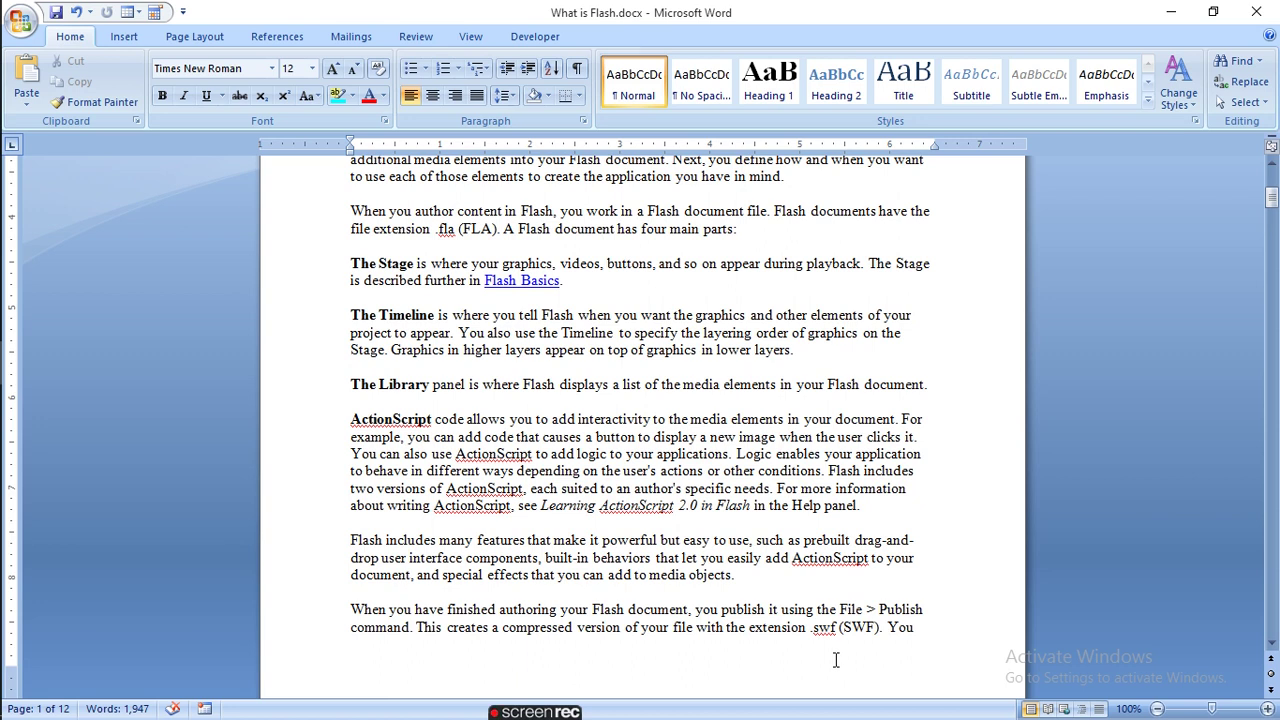
click(1272, 643)
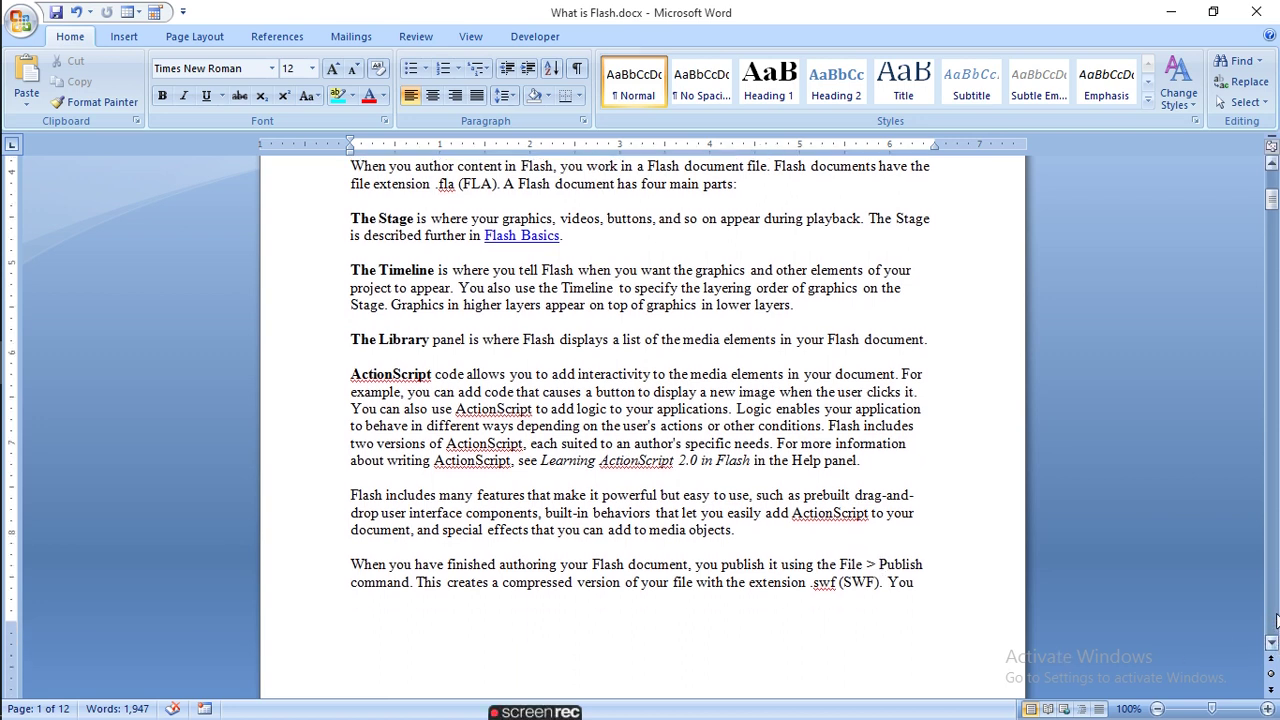
click(1276, 620)
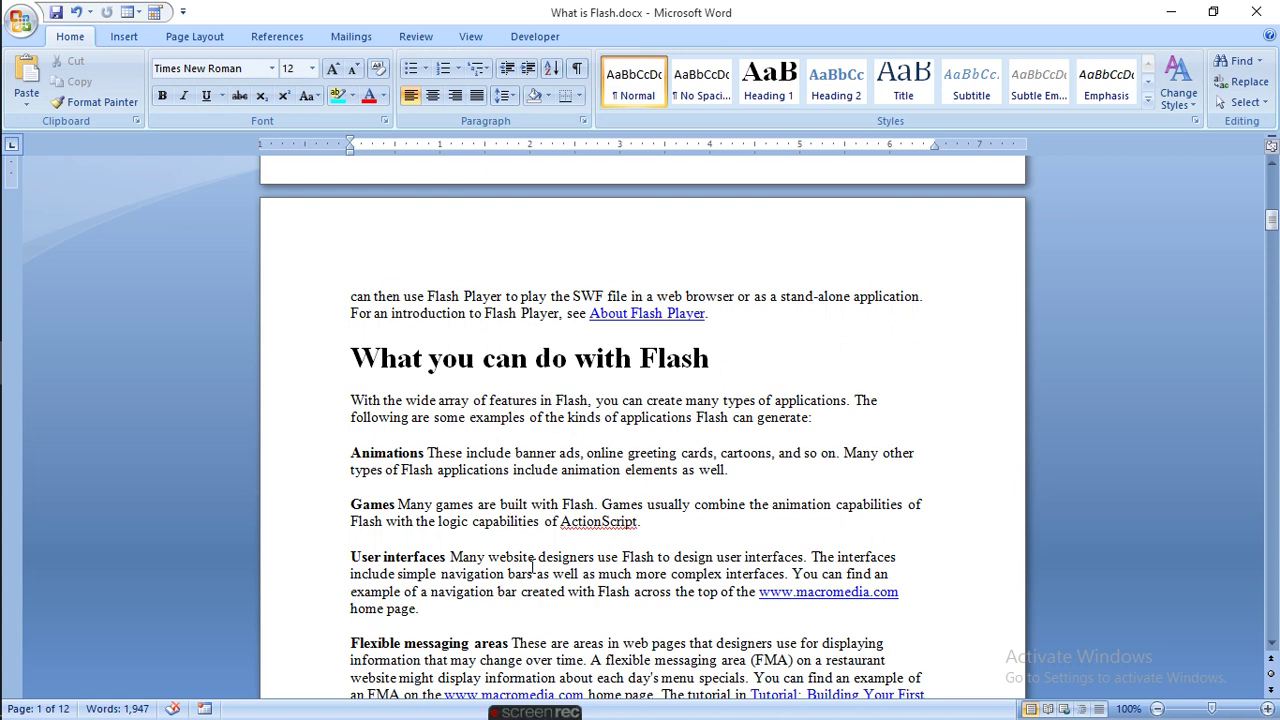
click(1273, 643)
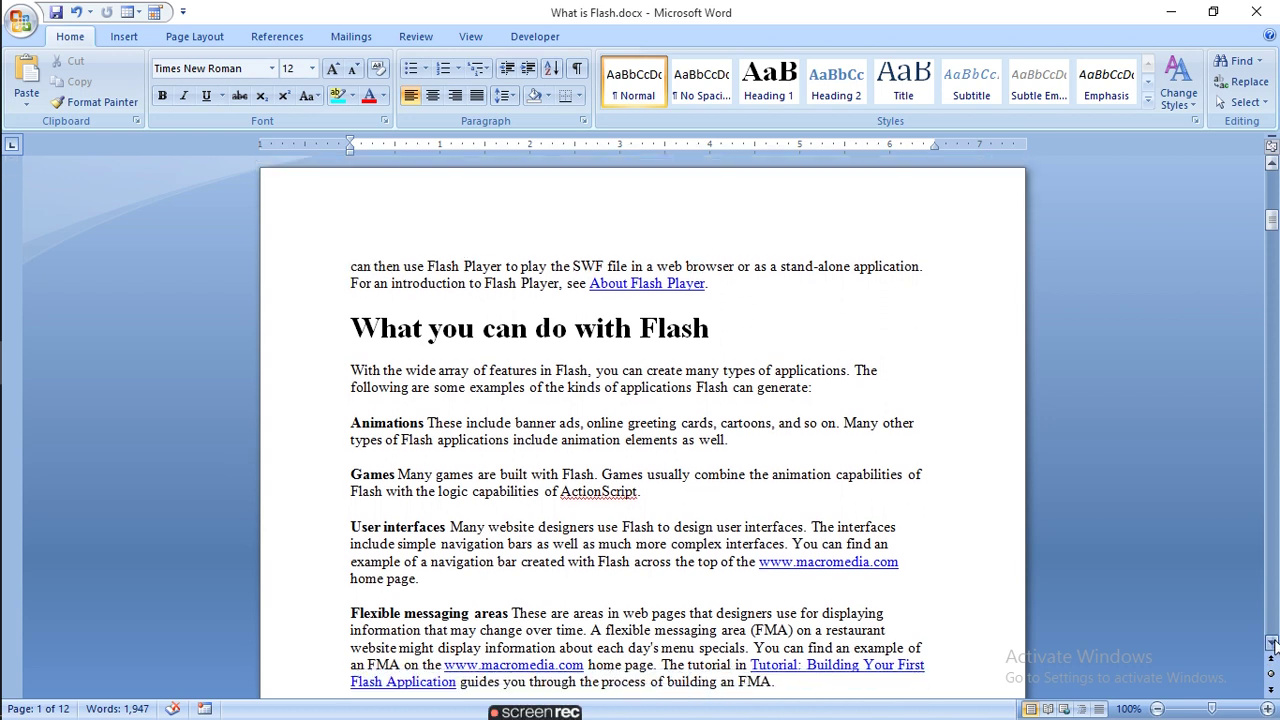
click(1273, 643)
click(1273, 643)
click(1273, 643)
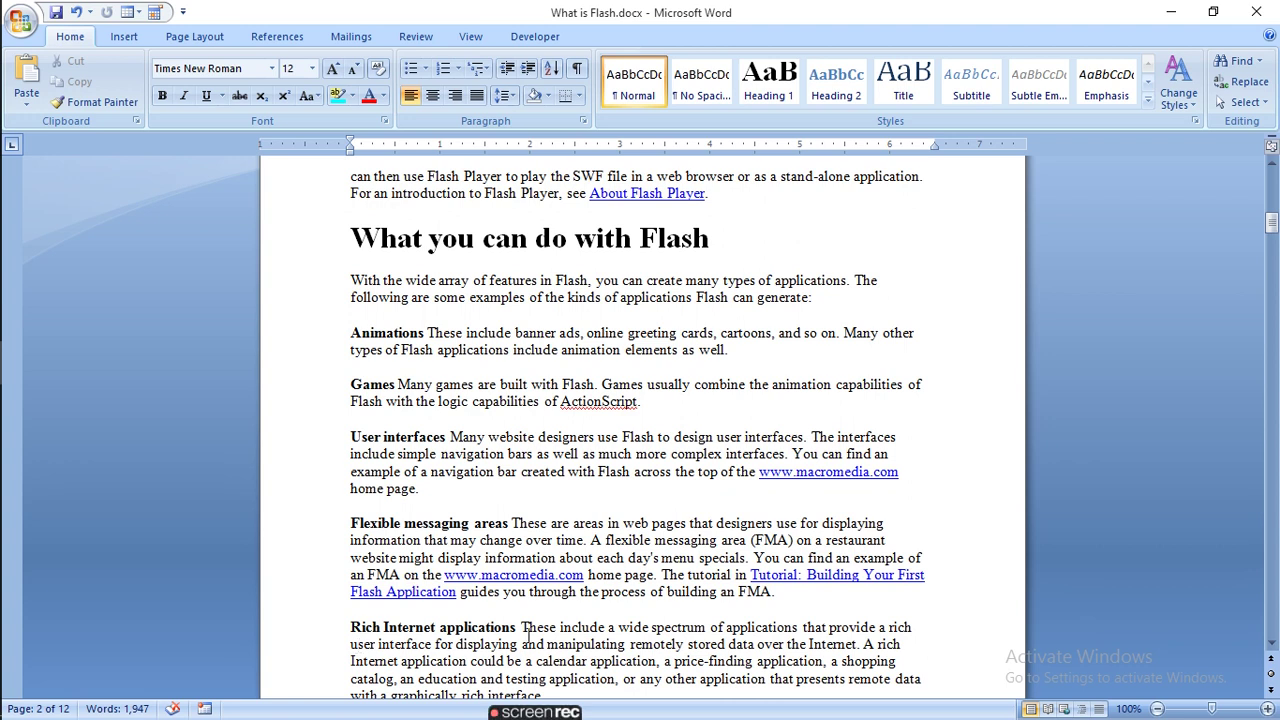
click(1272, 645)
click(1272, 645)
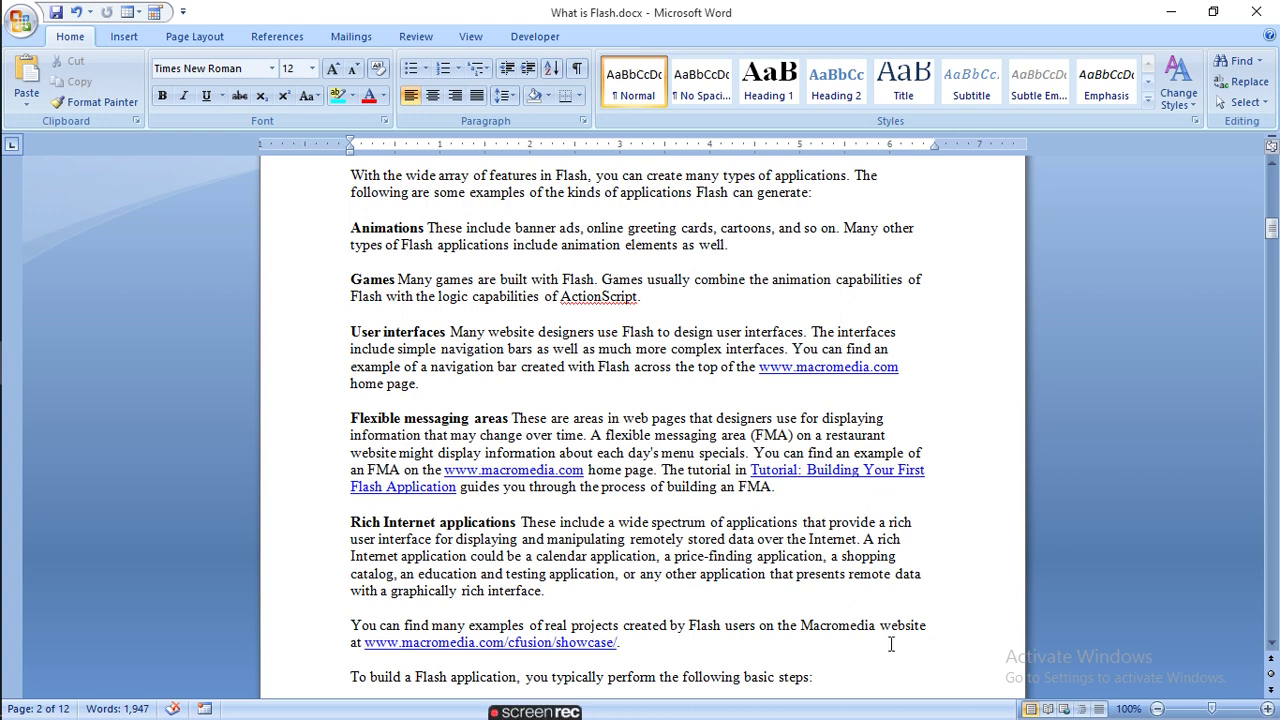
click(1273, 646)
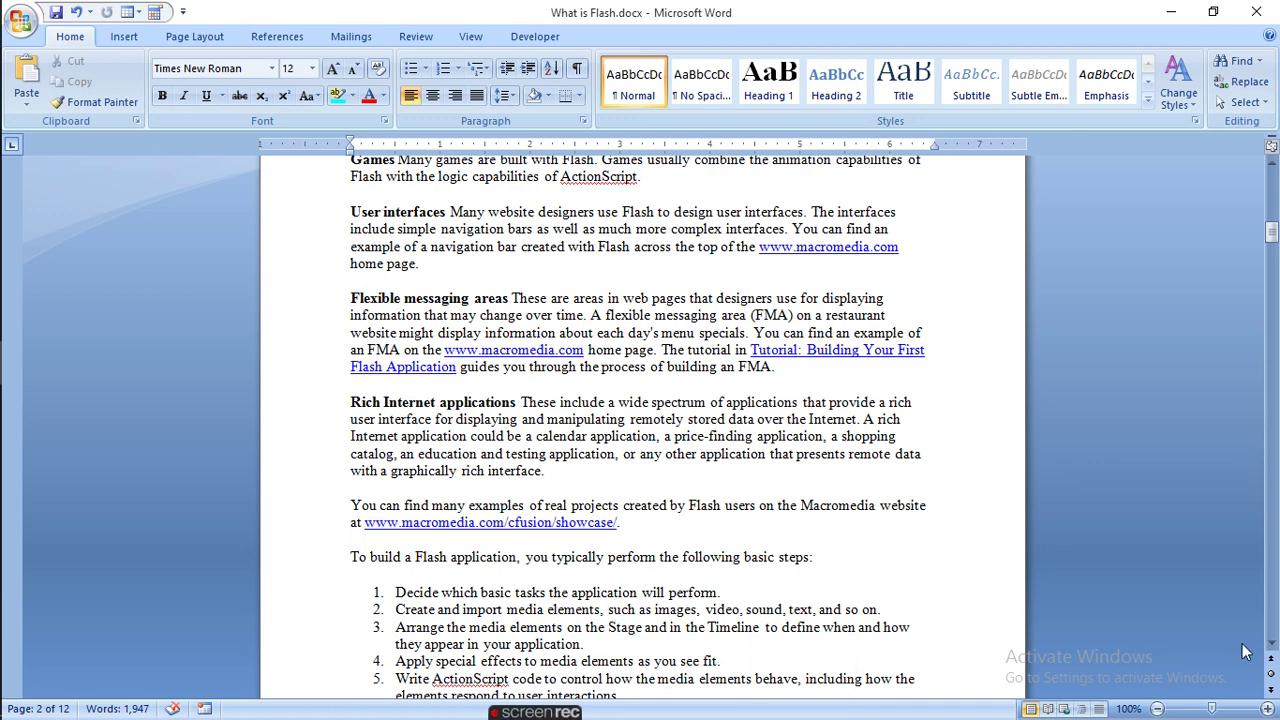
click(1272, 647)
click(1272, 647)
click(1272, 647)
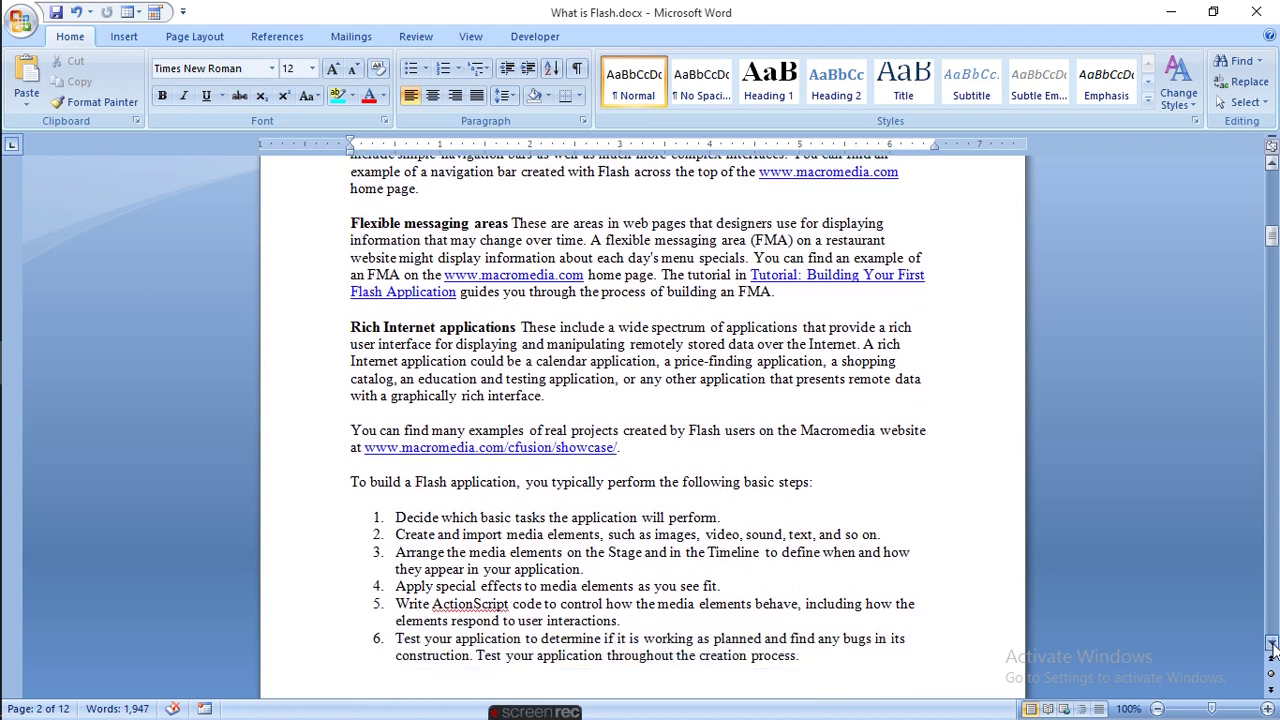
click(1272, 647)
click(1272, 647)
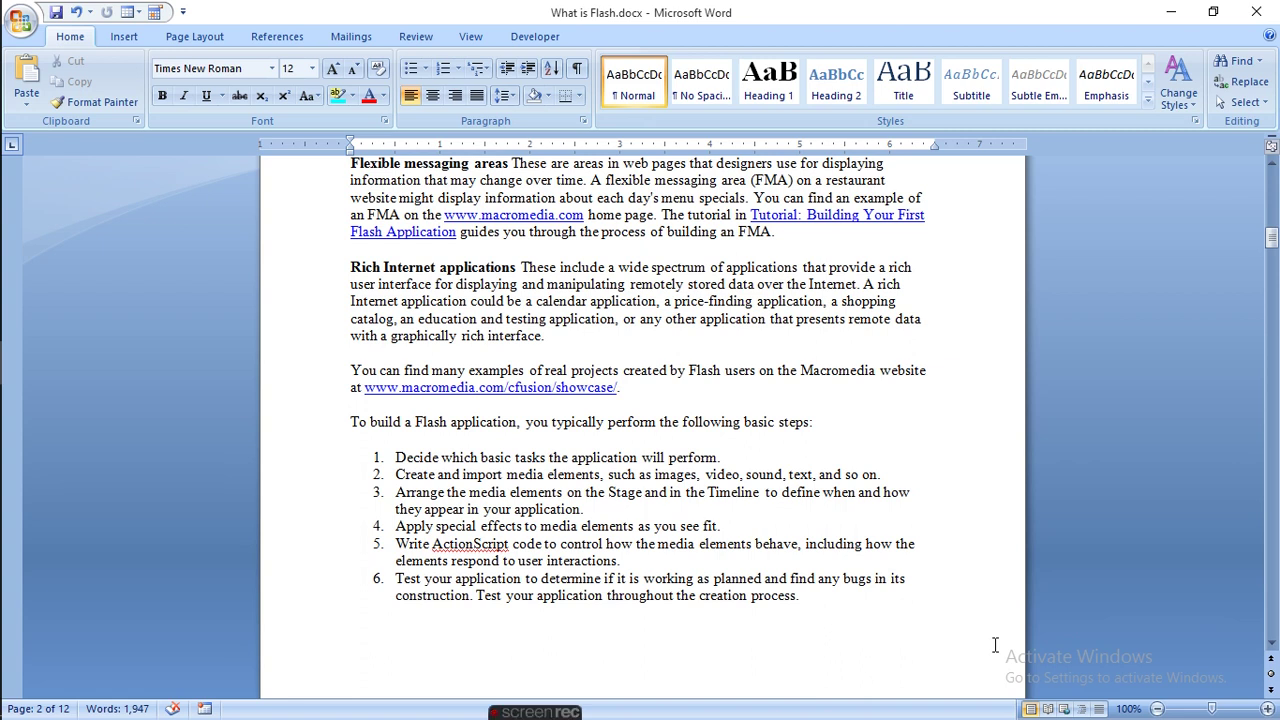
click(1272, 642)
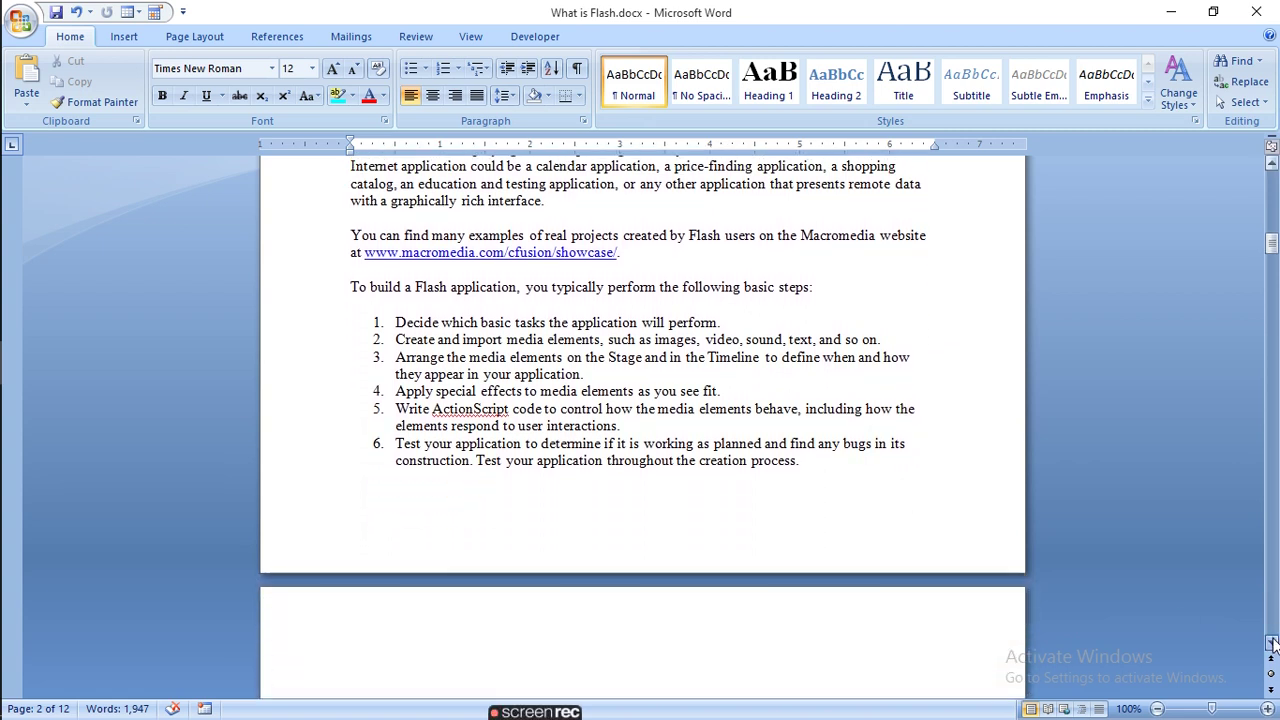
click(1272, 642)
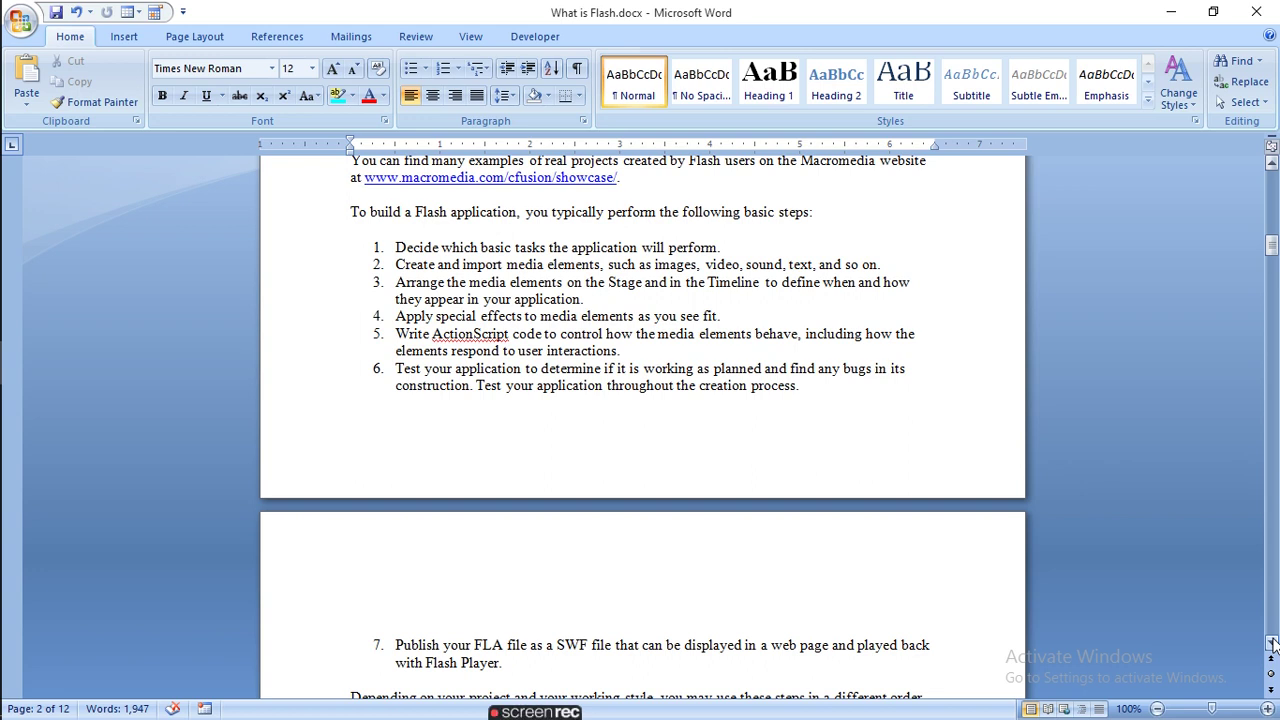
click(1272, 643)
click(1272, 643)
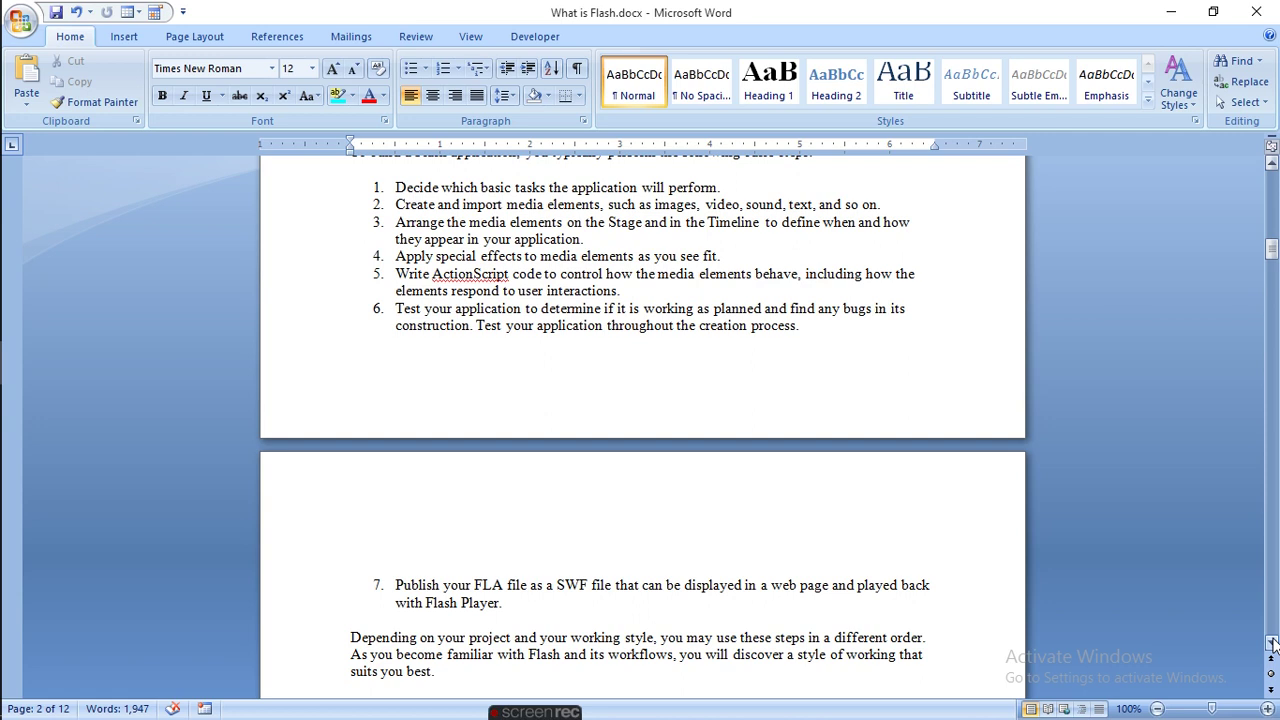
click(1272, 644)
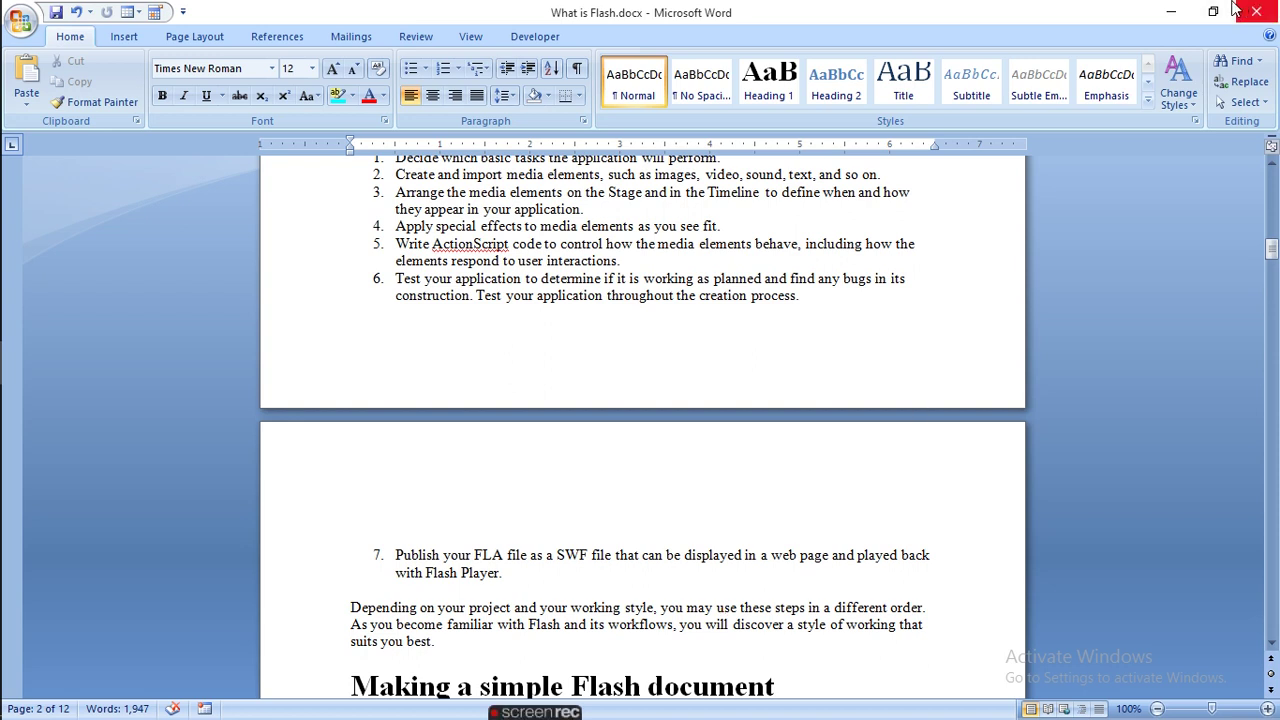
Step: Minimize Word and launch Macromedia Flash 8 from its desktop icon
click(1172, 12)
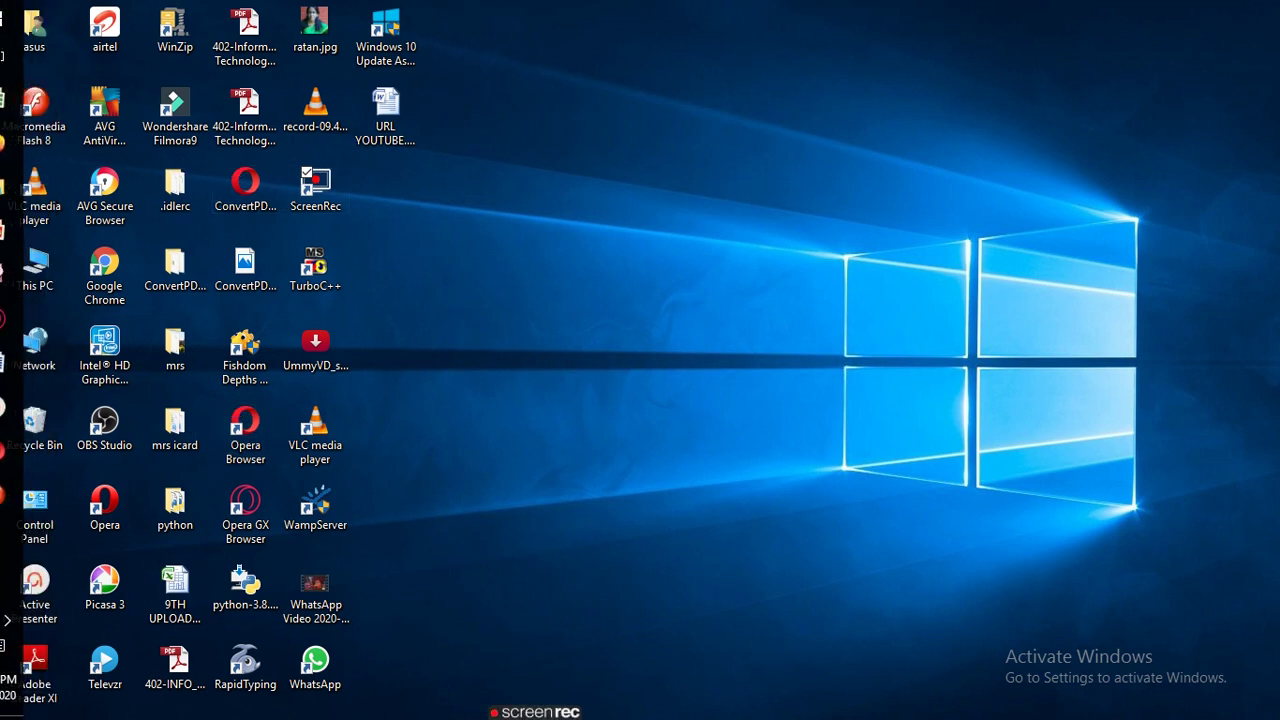
click(40, 115)
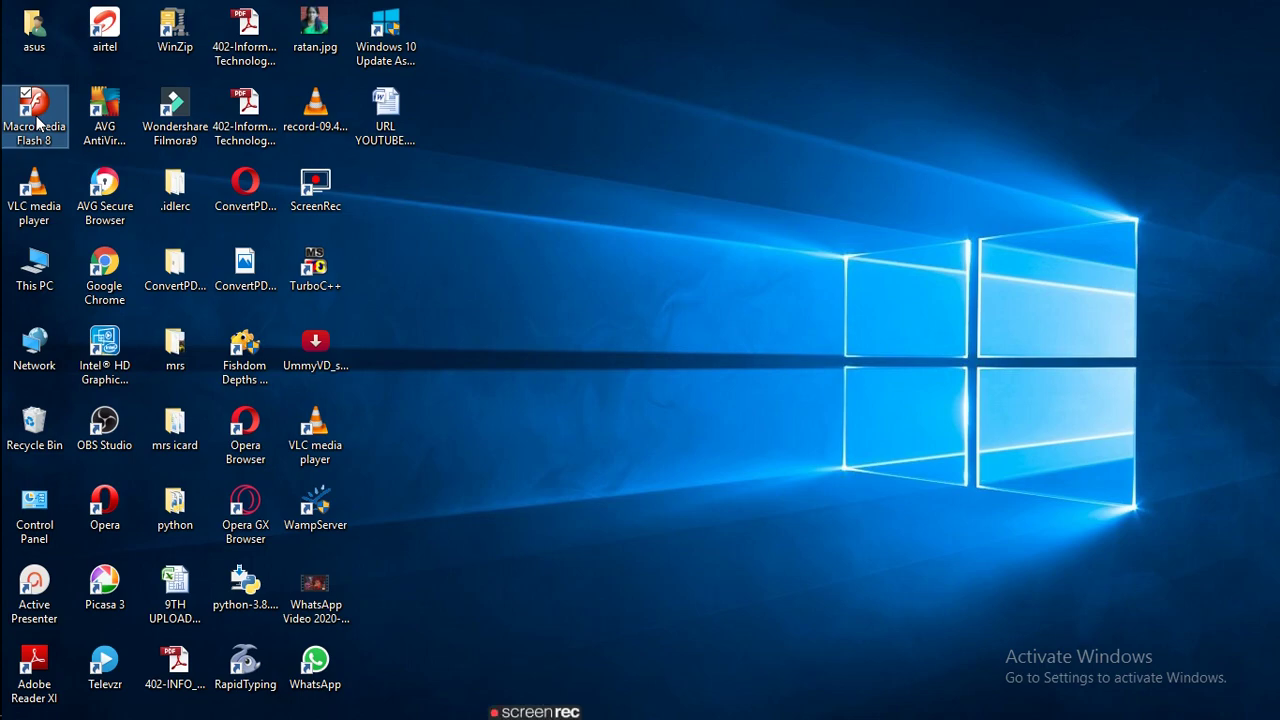
double_click(38, 122)
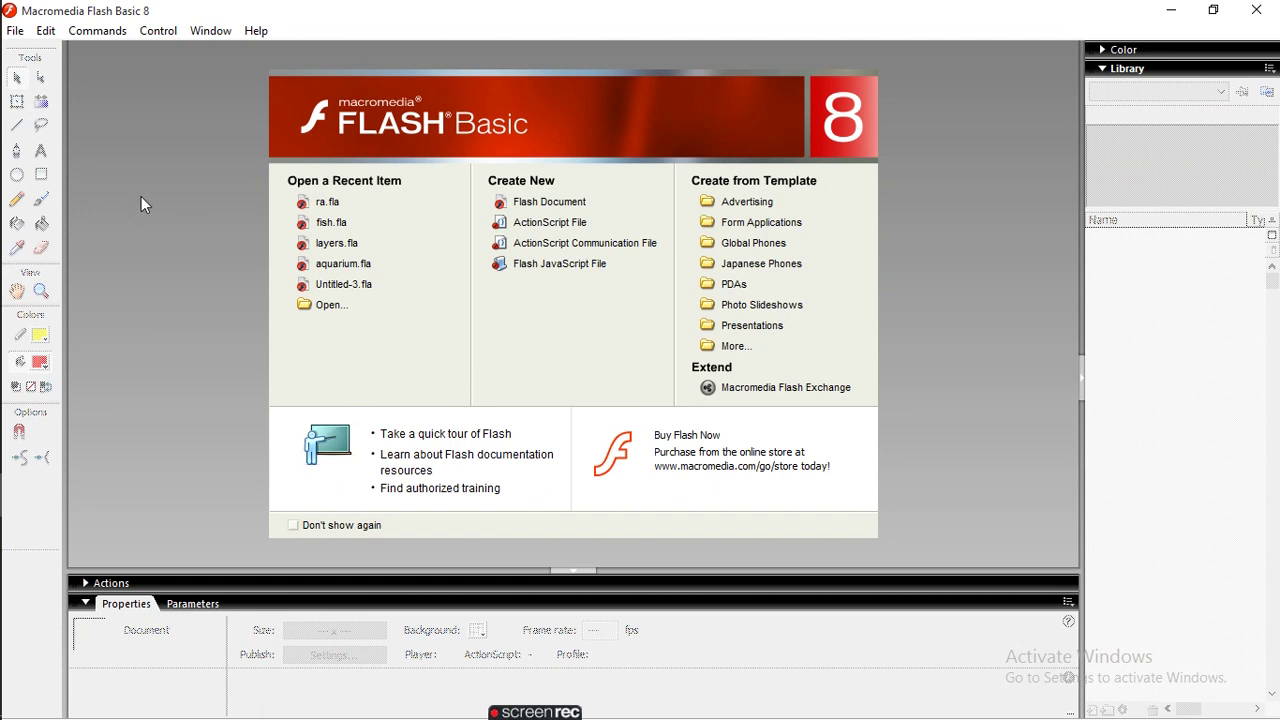
Step: Create a new blank Flash Document, Untitled-1
click(15, 30)
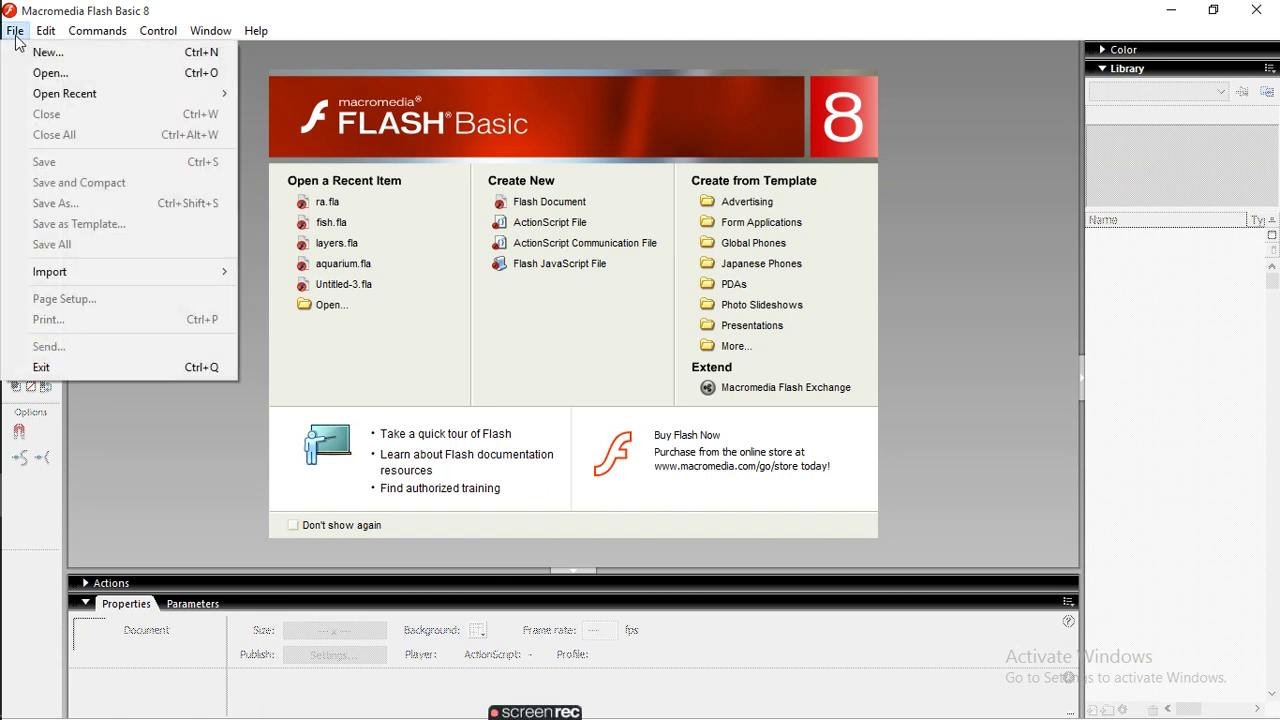
click(37, 57)
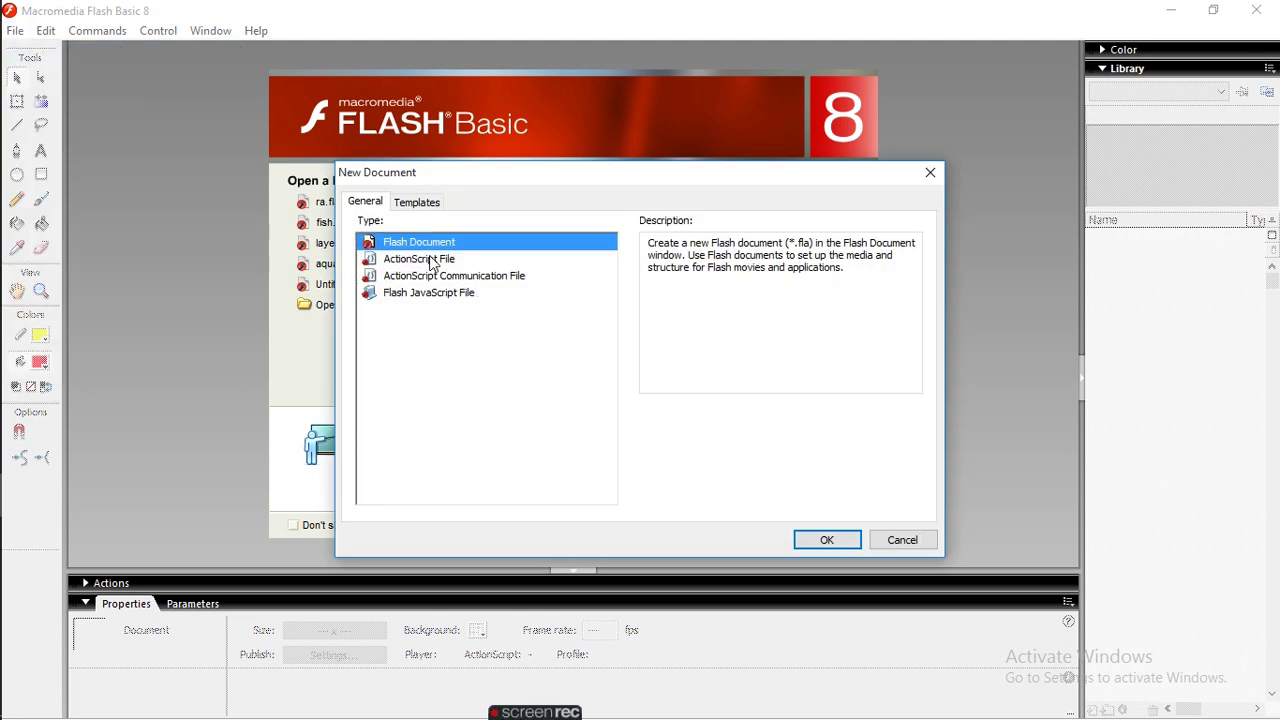
click(824, 538)
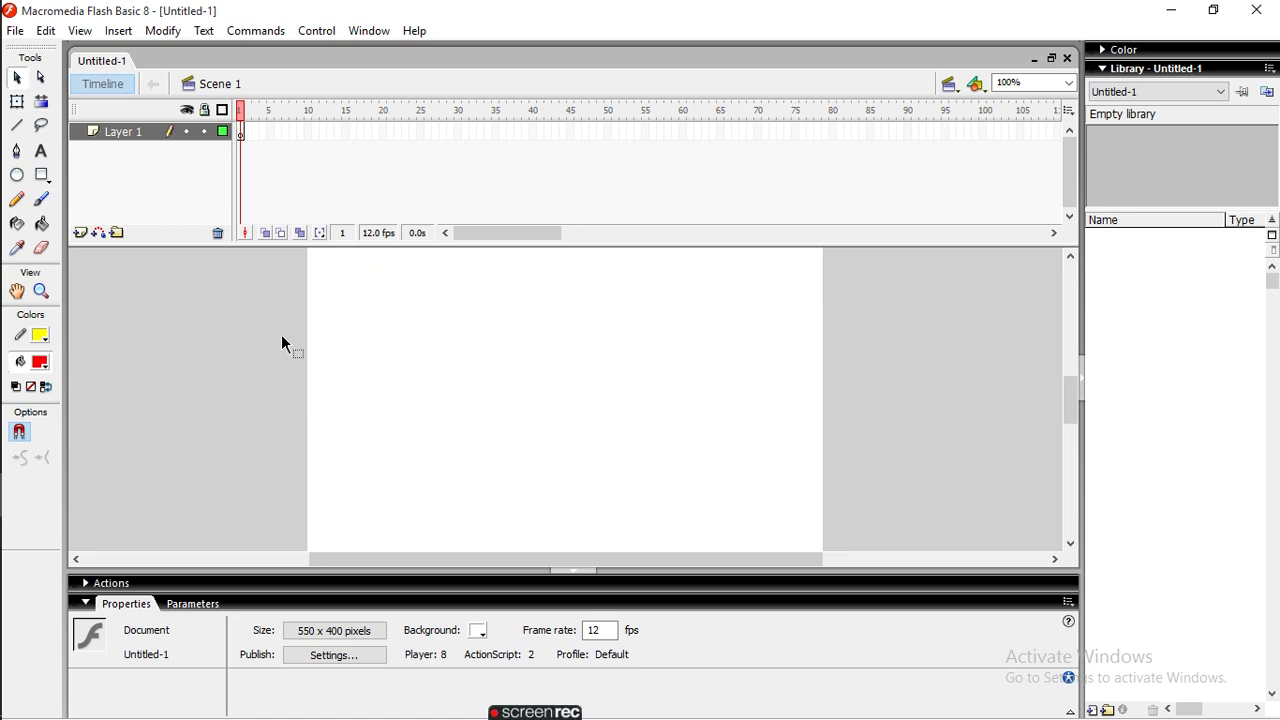
Step: Draw a red circle of about 59 by 59 pixels near the stage's top-left with the Oval tool
click(22, 176)
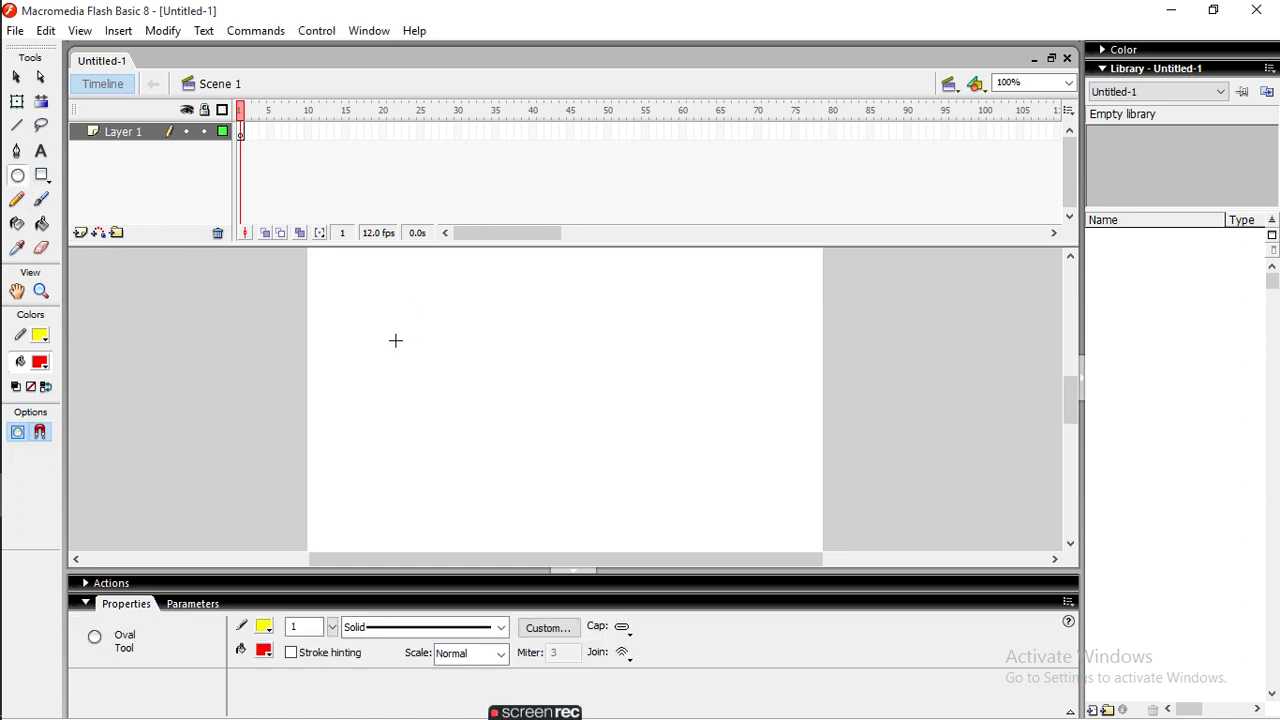
drag(340, 309, 393, 347)
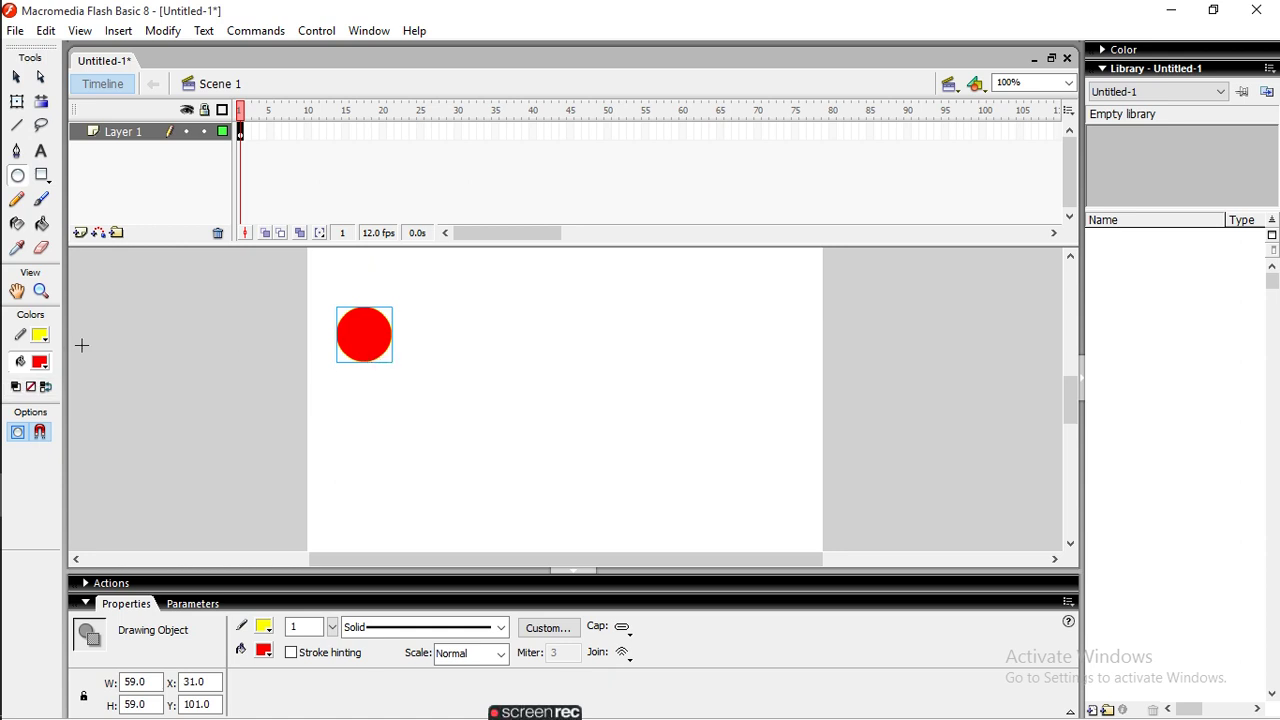
Step: Set the stroke colour to black so the circle gets a dark outline
click(44, 338)
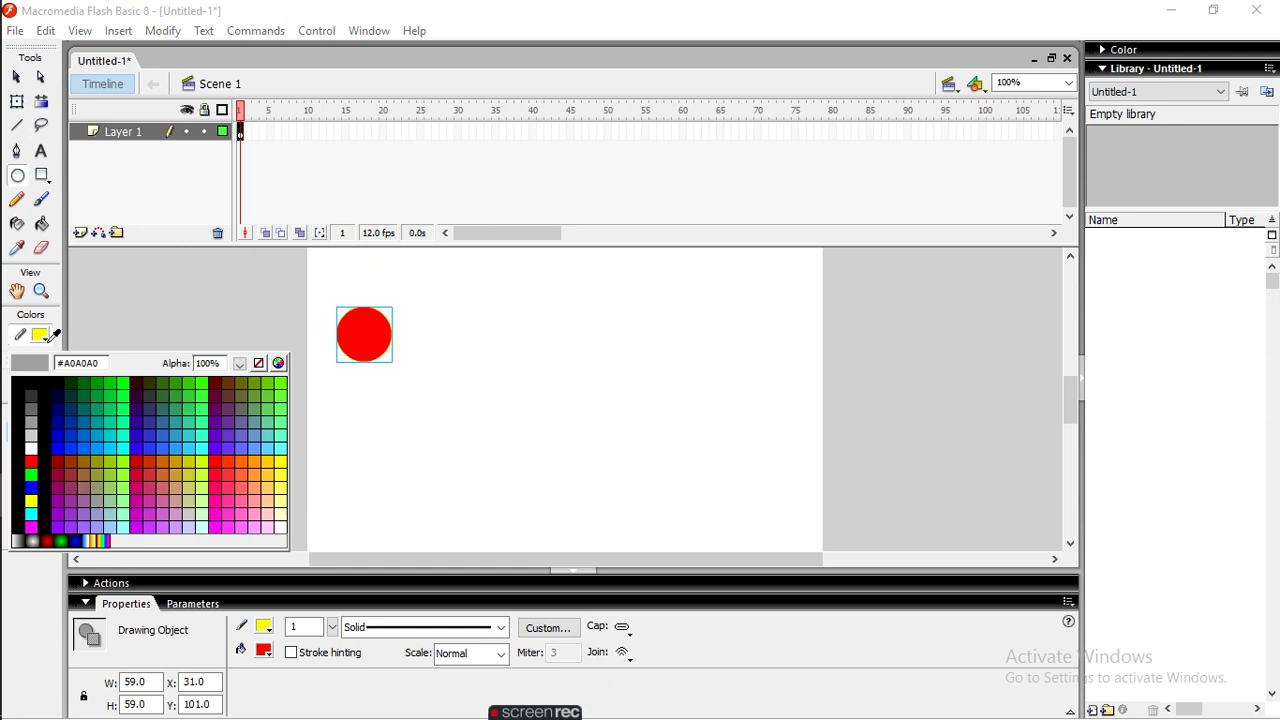
click(44, 408)
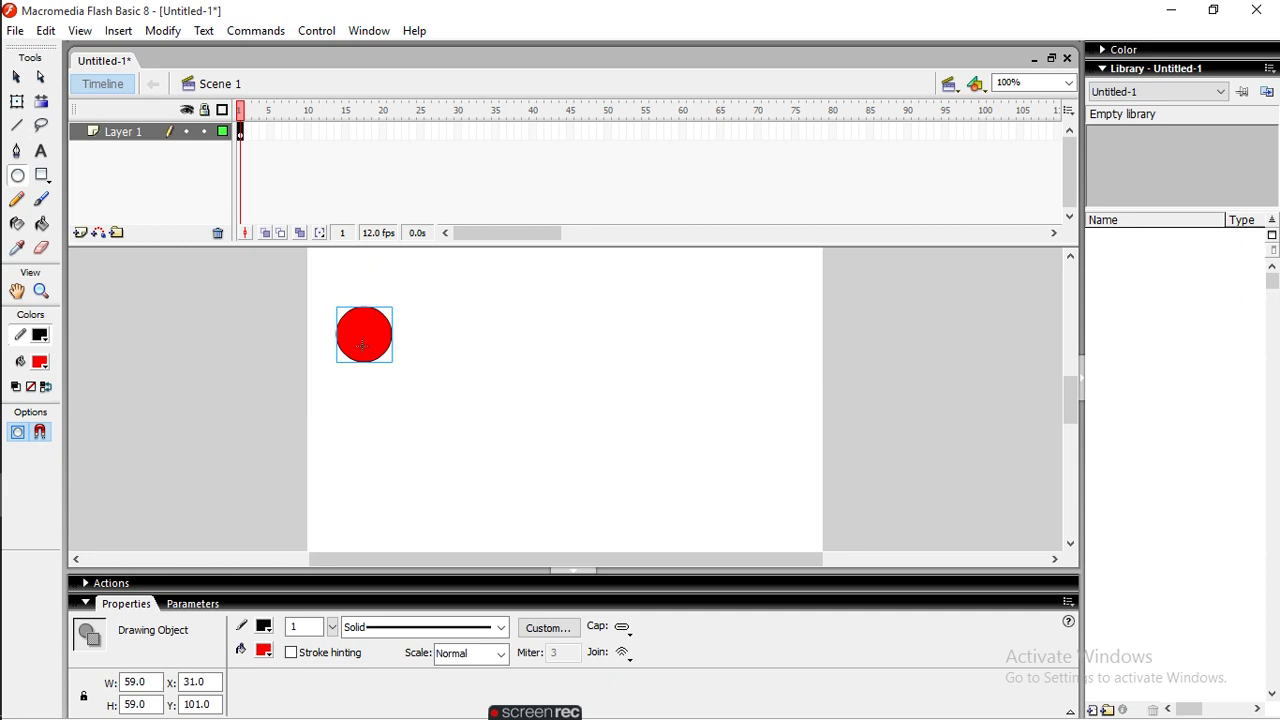
Step: Use Modify > Convert to Symbol to make the circle the 'round' movie clip
click(165, 32)
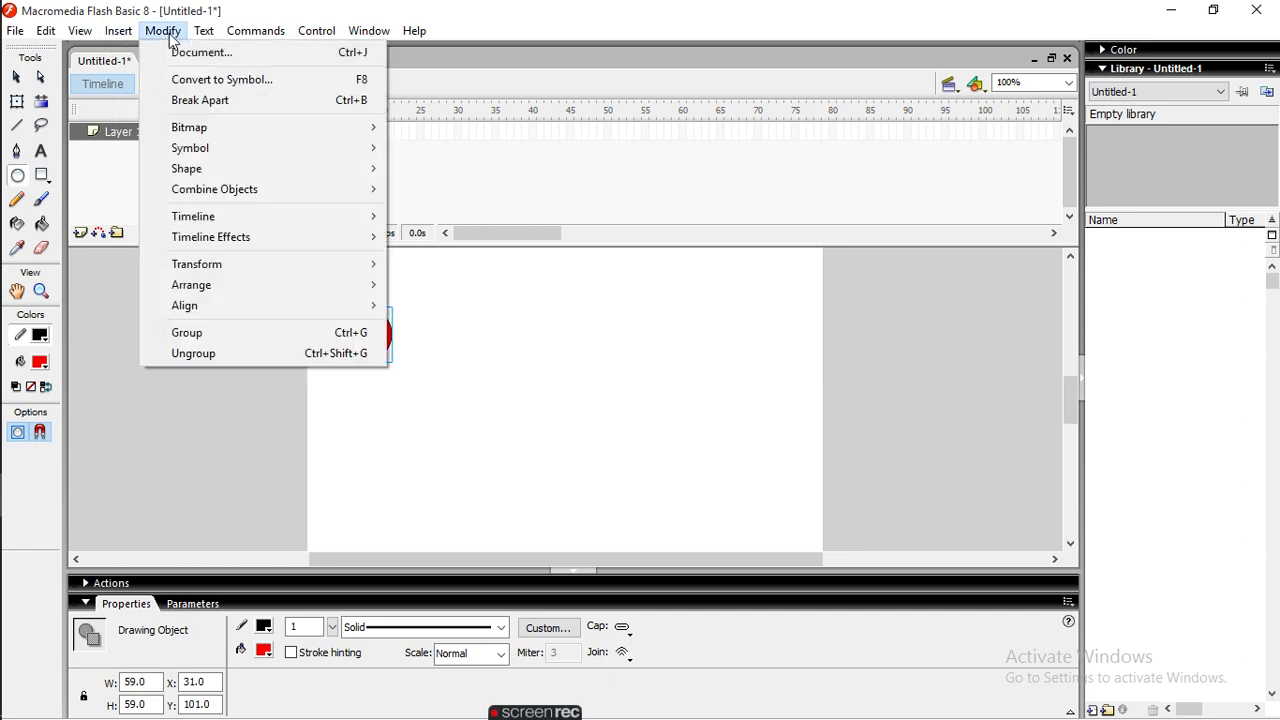
click(214, 80)
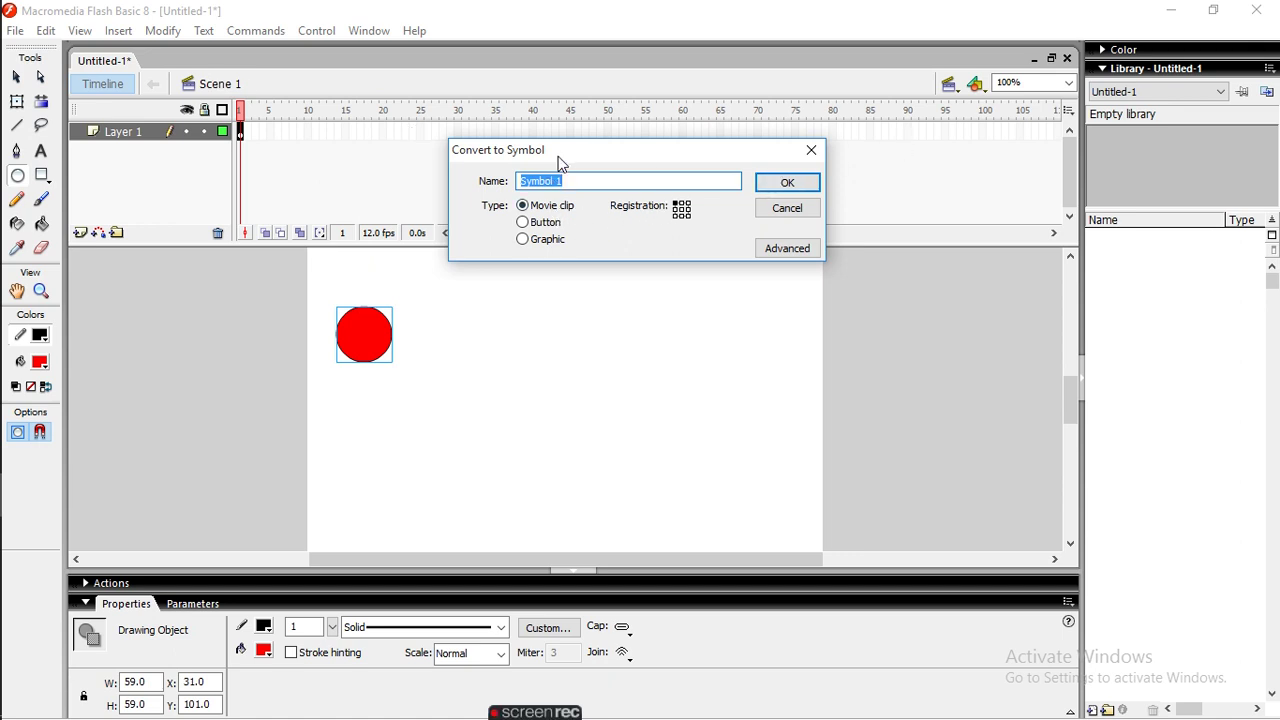
text(round)
click(787, 183)
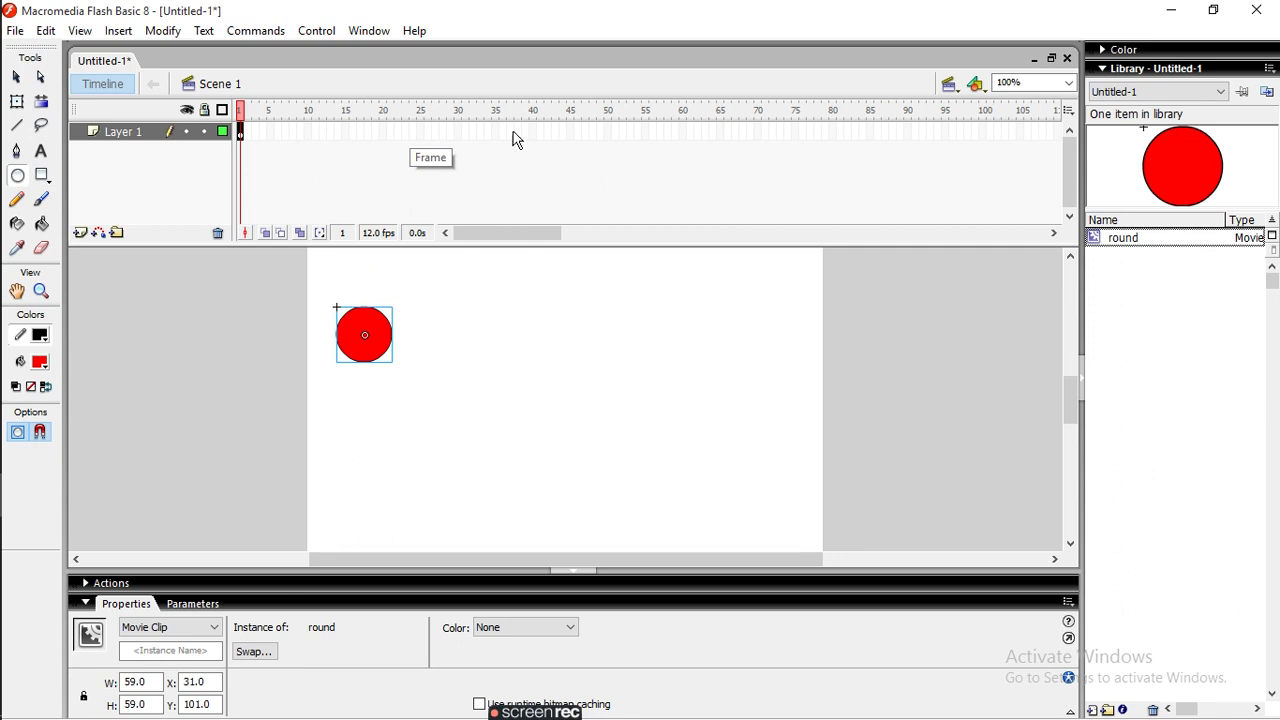
Step: Insert a keyframe at frame 20 and drag the circle to the stage's right edge
click(385, 132)
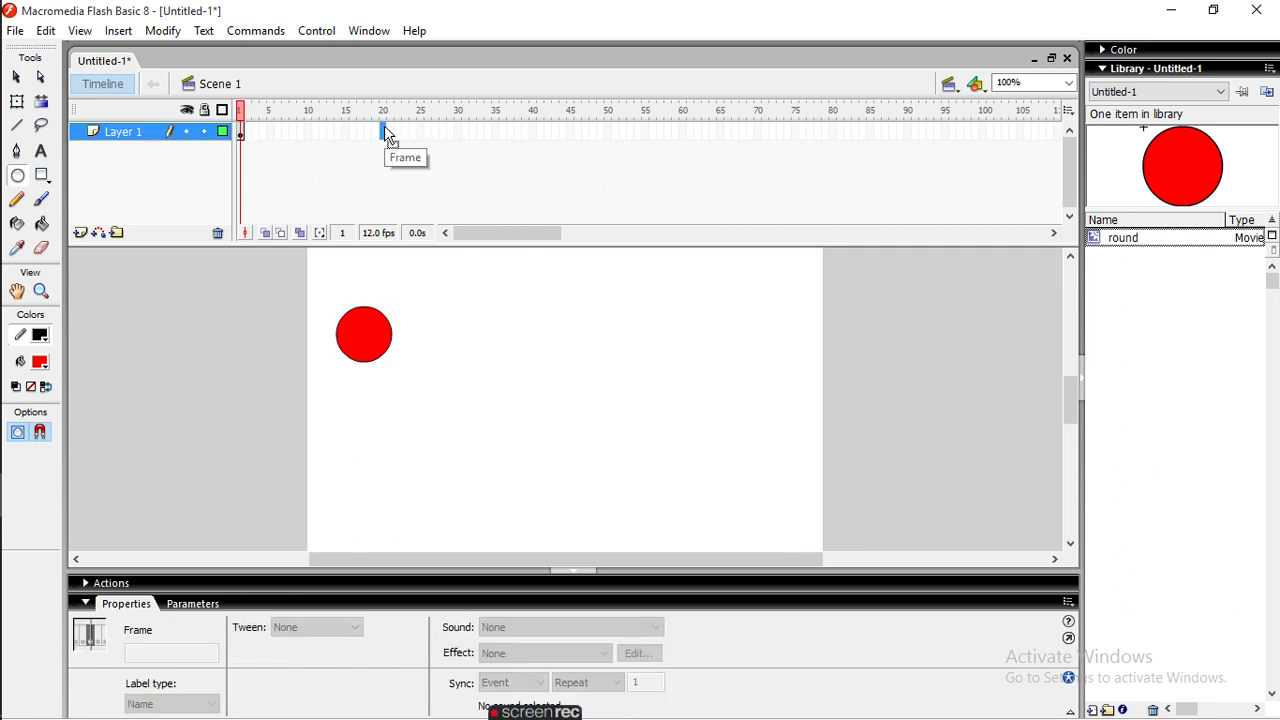
right_click(386, 132)
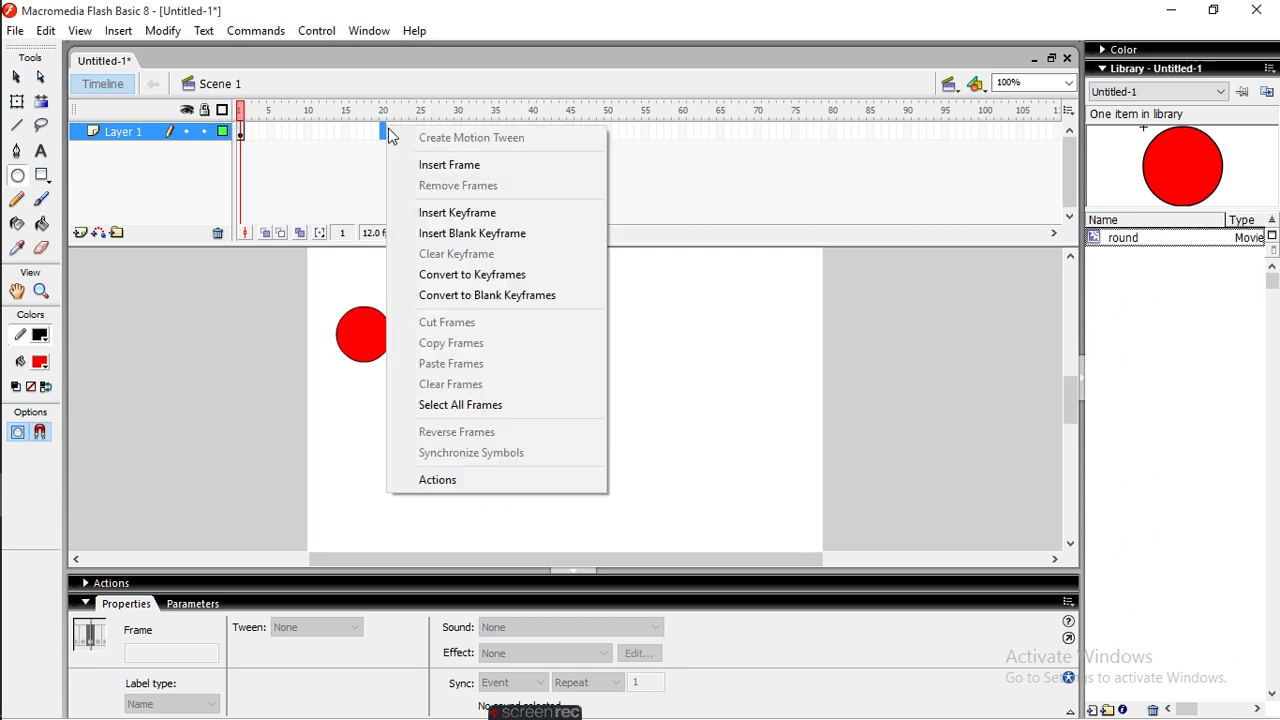
click(447, 213)
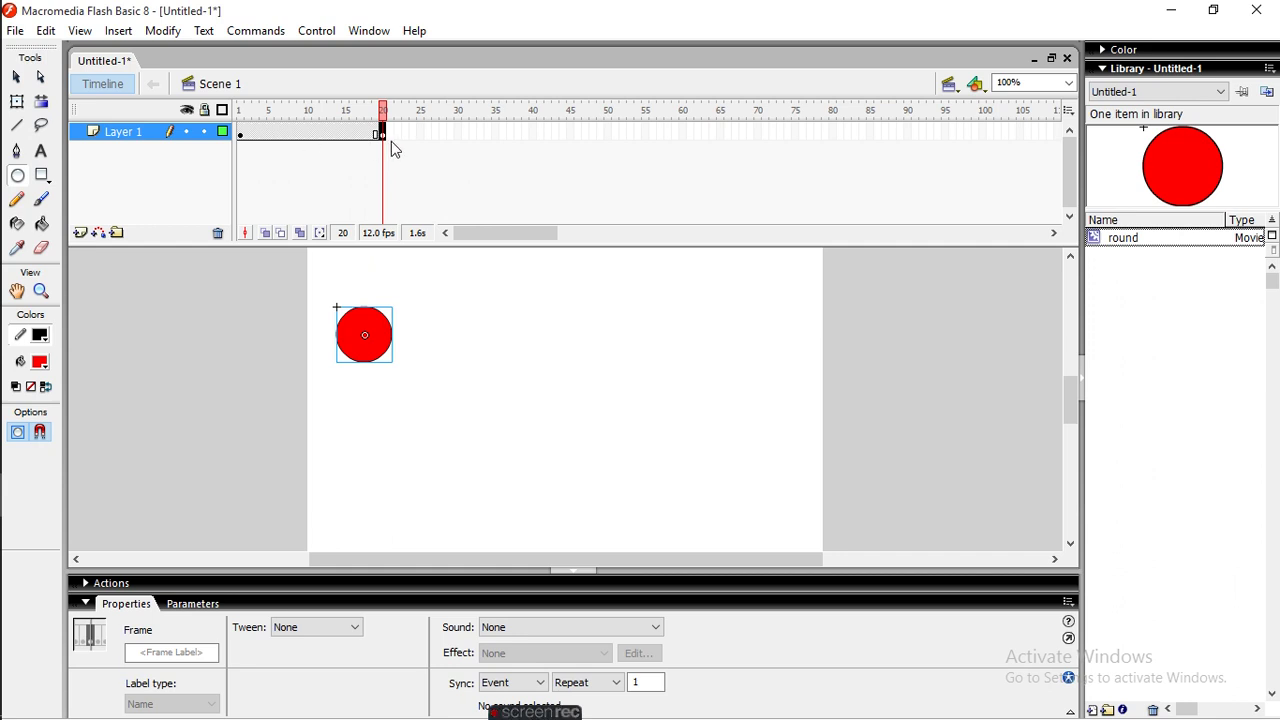
click(15, 80)
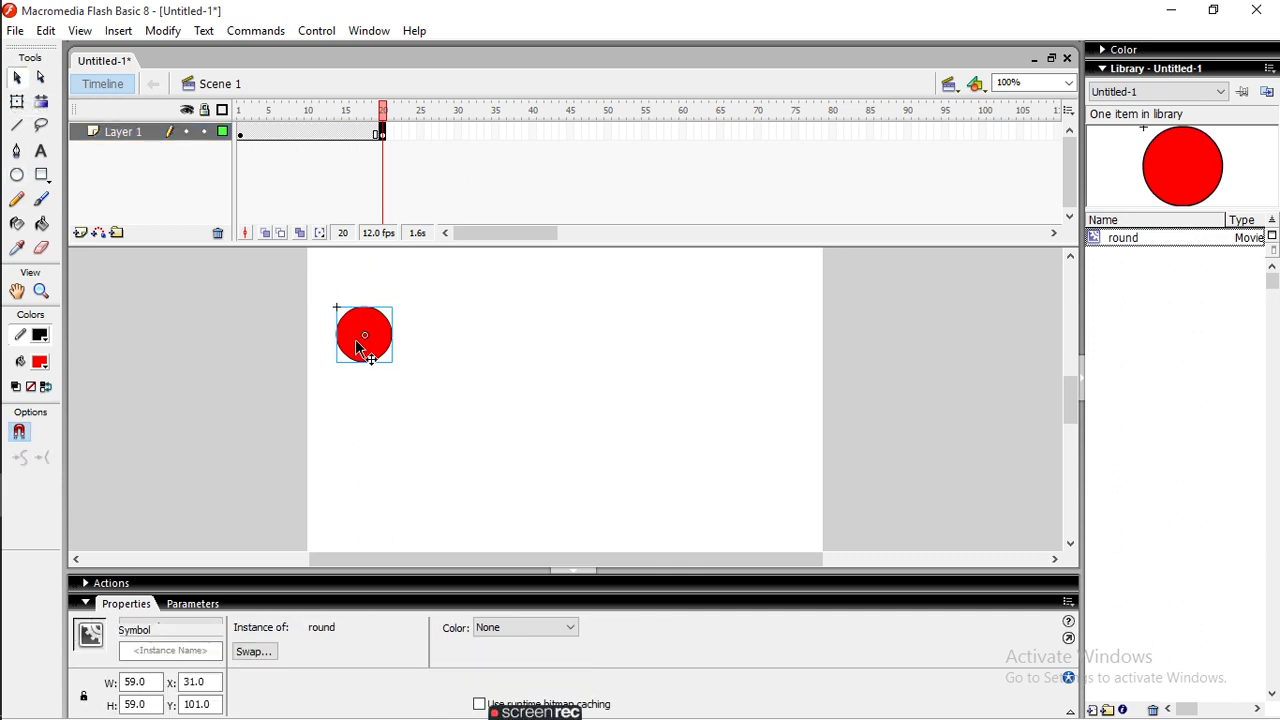
drag(366, 339, 489, 340)
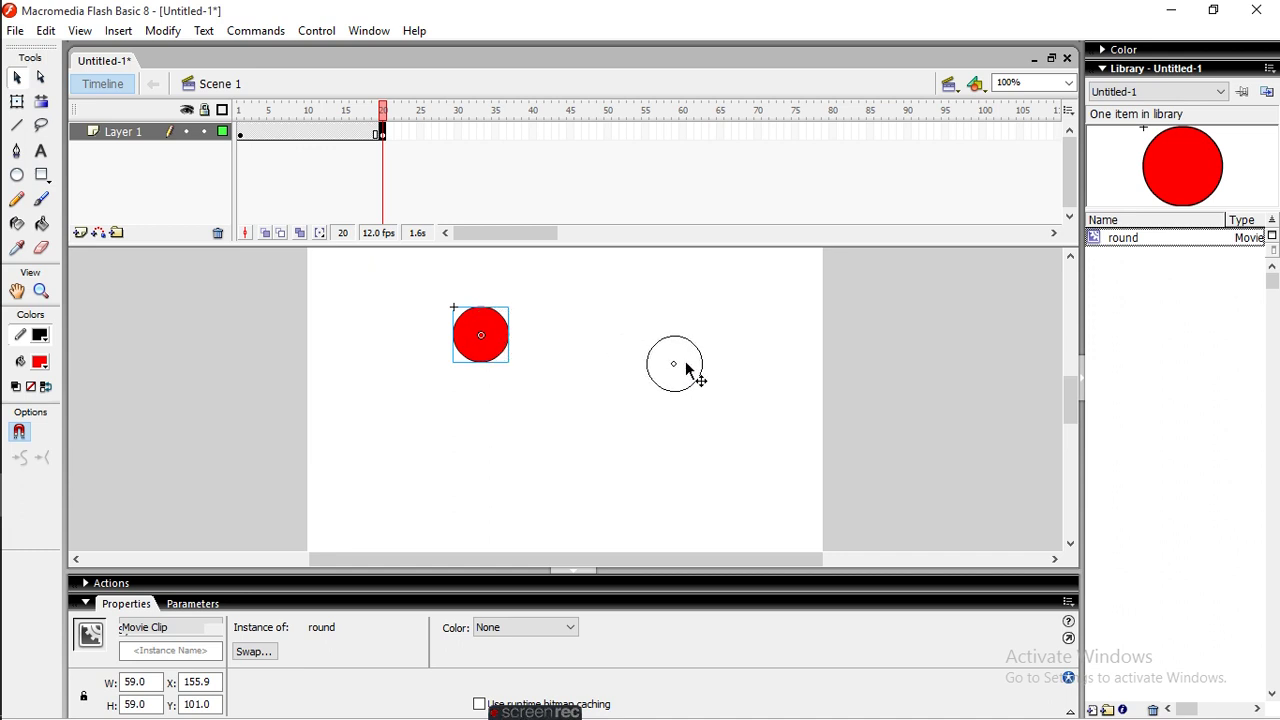
drag(489, 340, 743, 340)
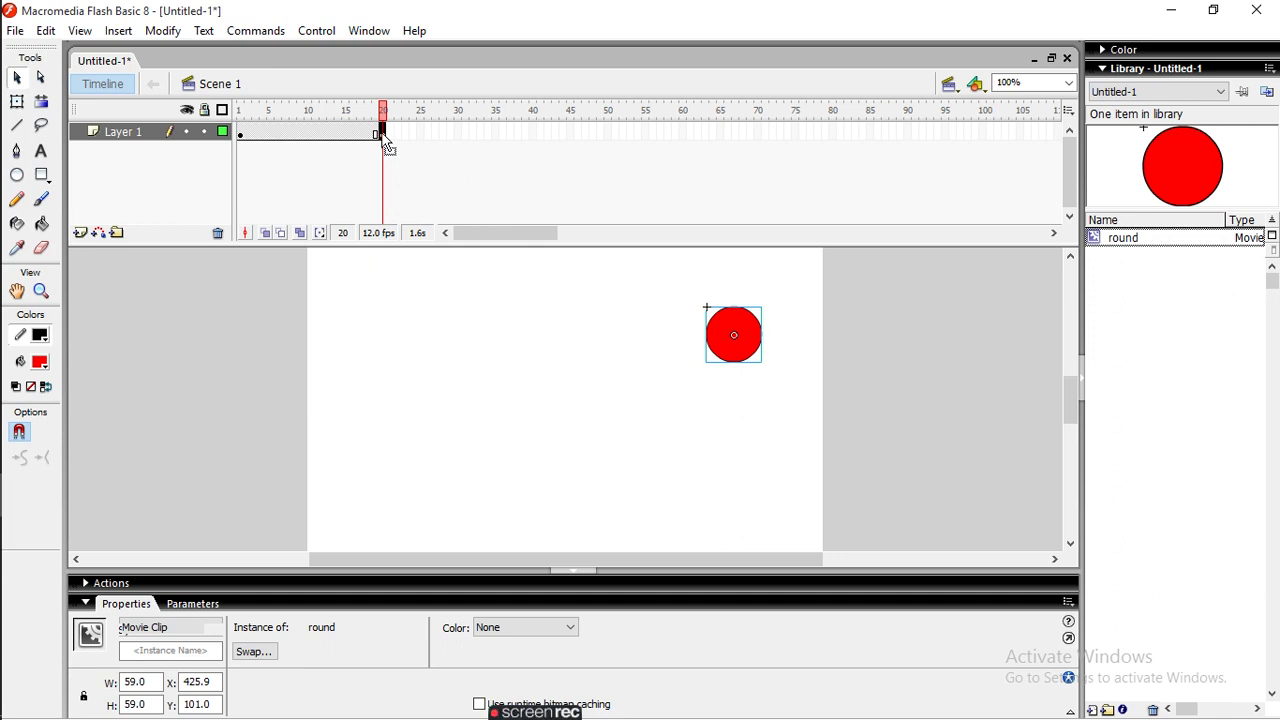
Step: Create a motion tween on Layer 1 between frames 1 and 20
click(305, 135)
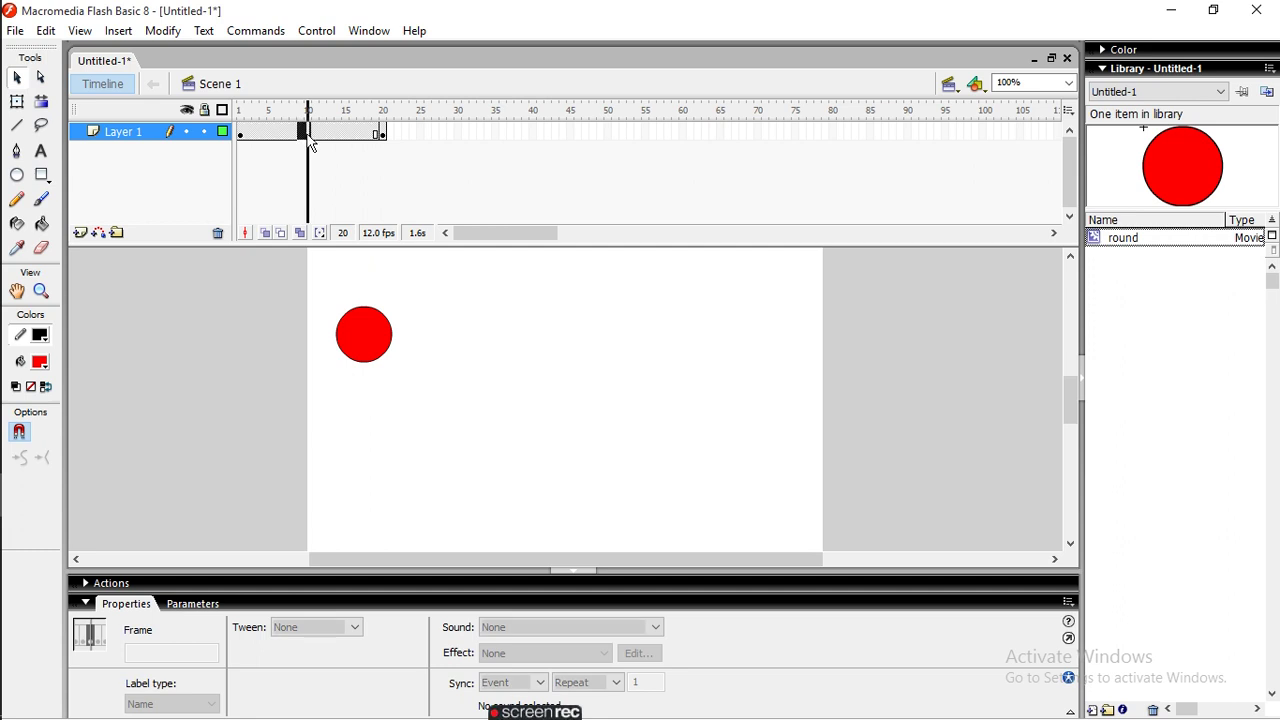
click(300, 138)
right_click(287, 140)
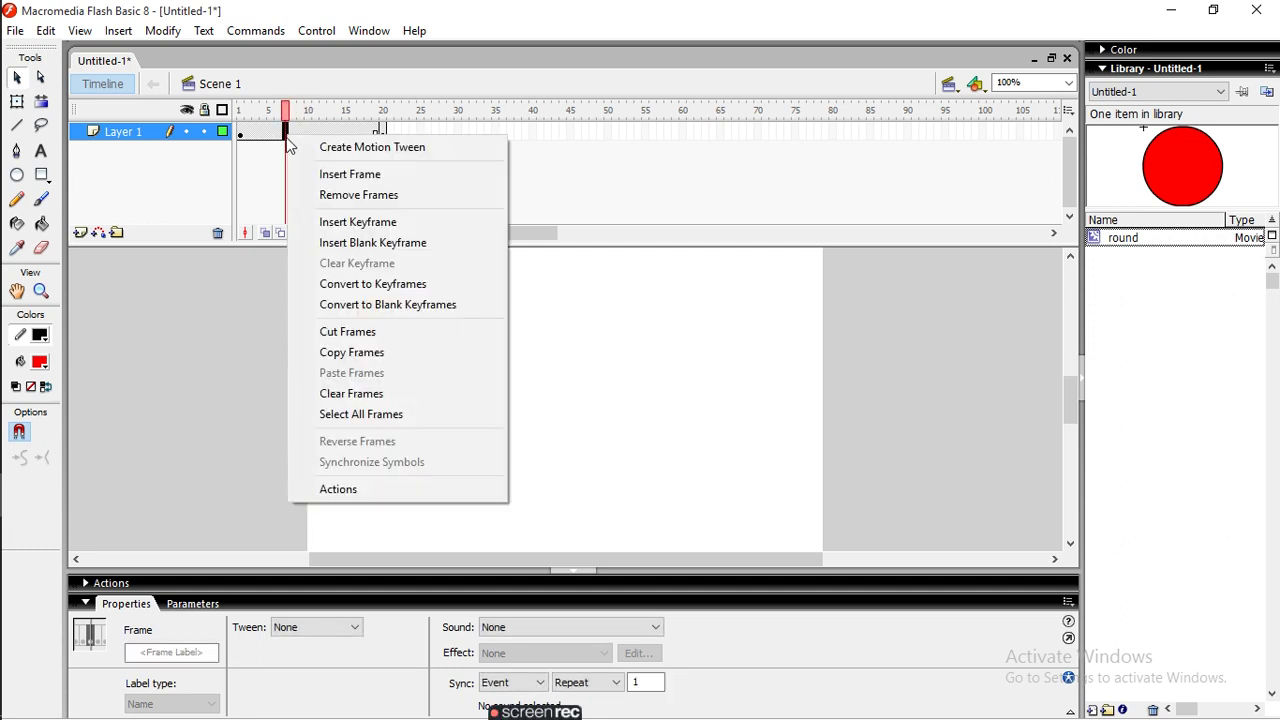
click(344, 150)
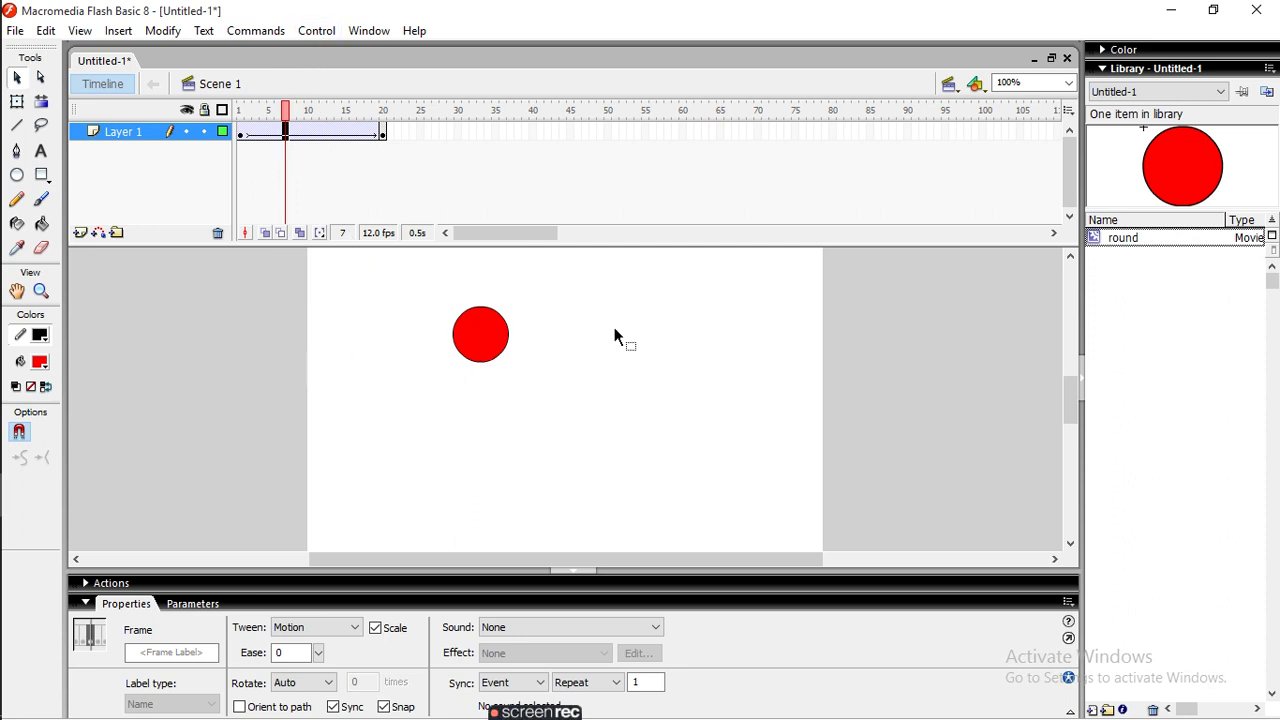
click(320, 32)
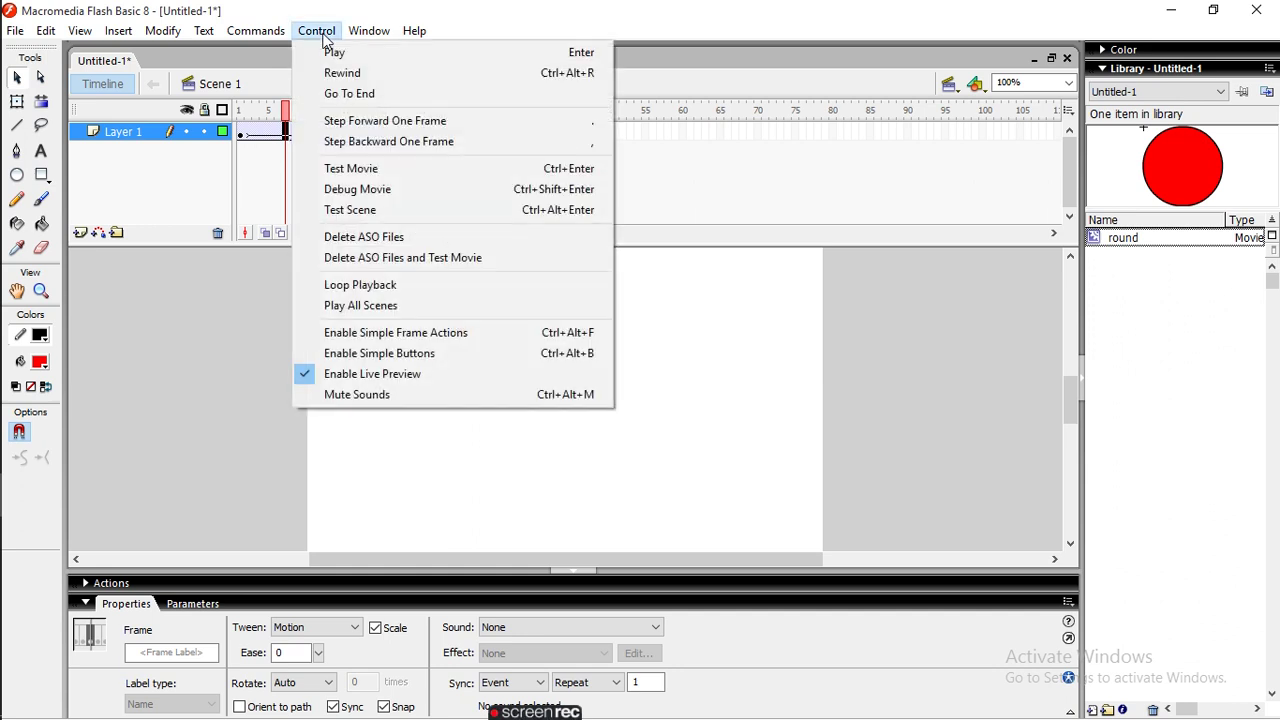
click(334, 53)
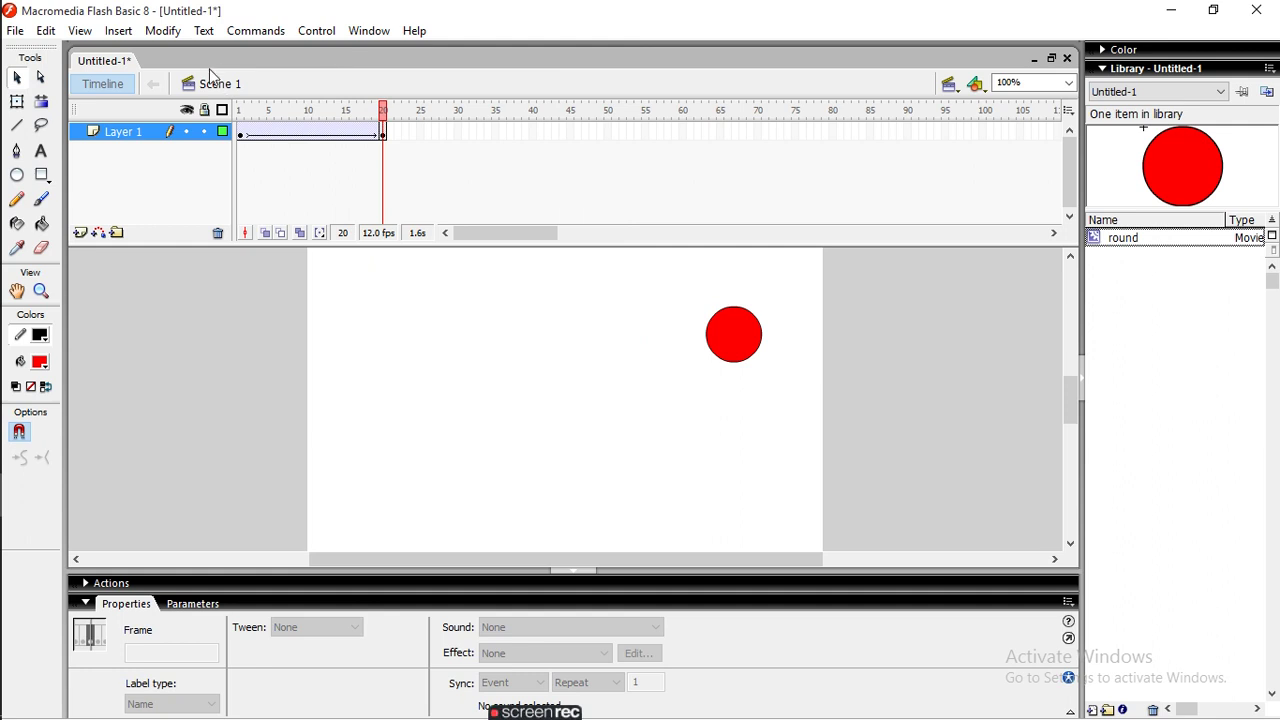
click(244, 135)
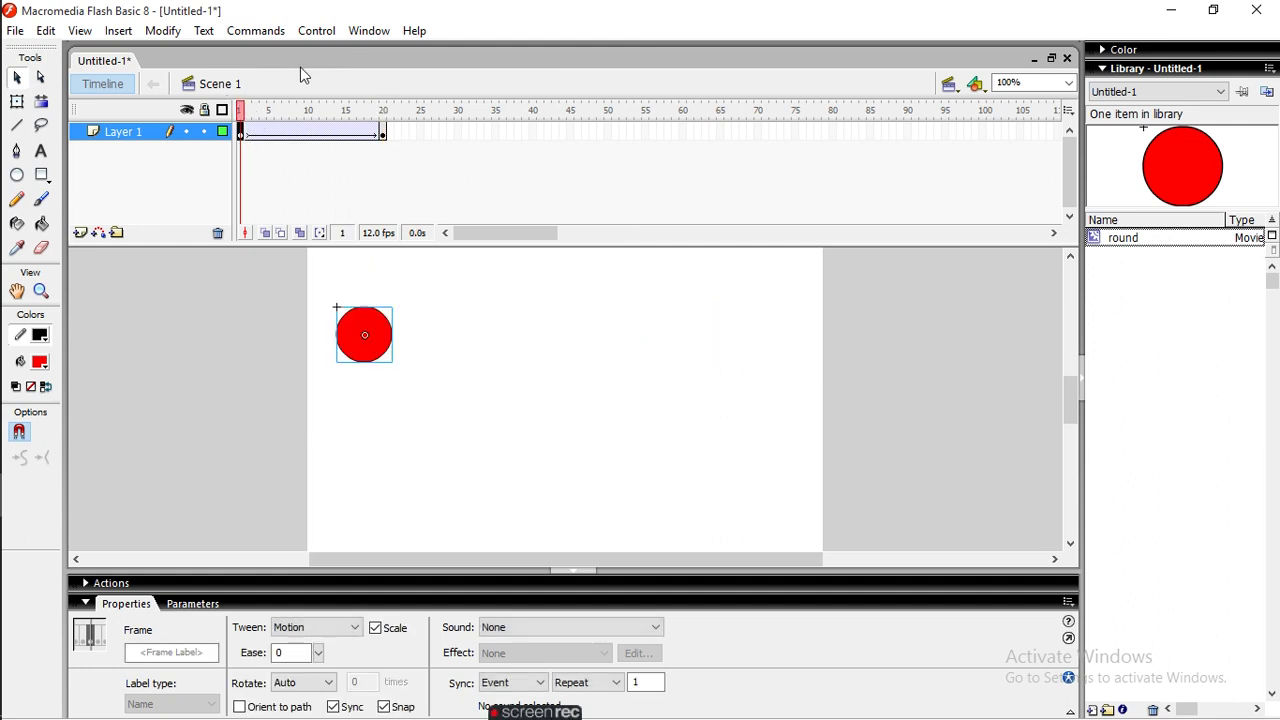
click(316, 31)
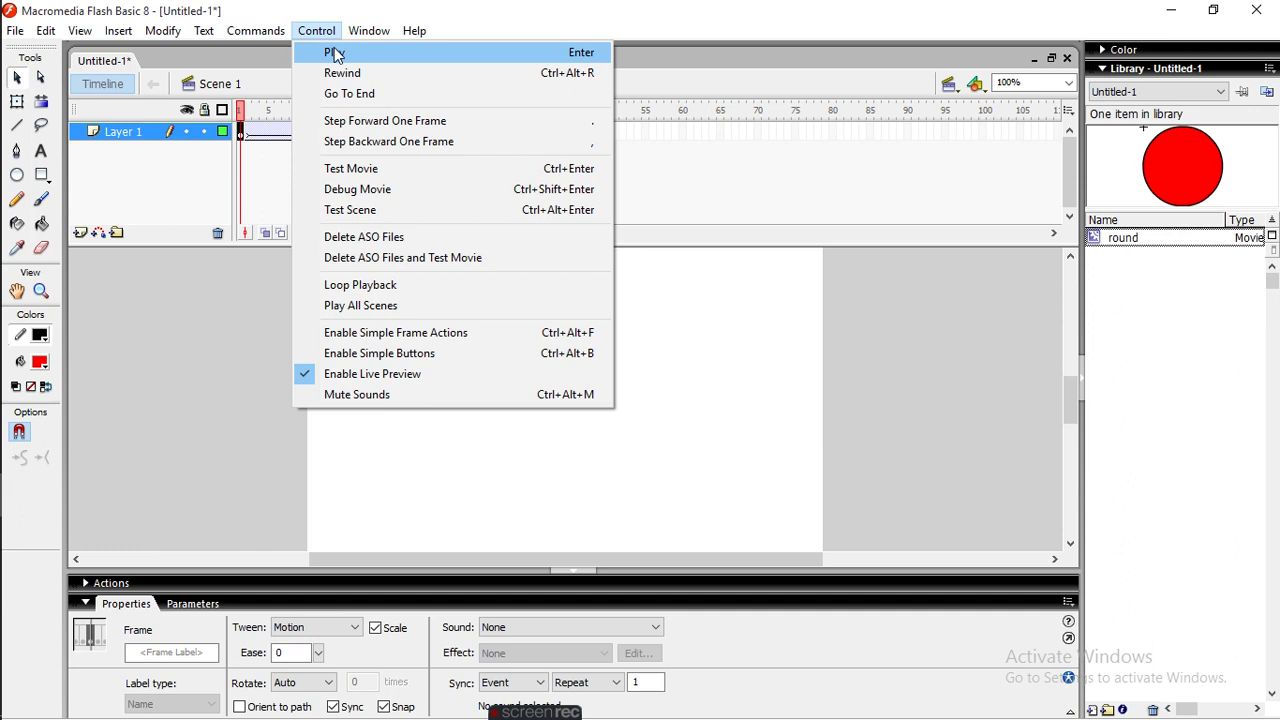
click(336, 54)
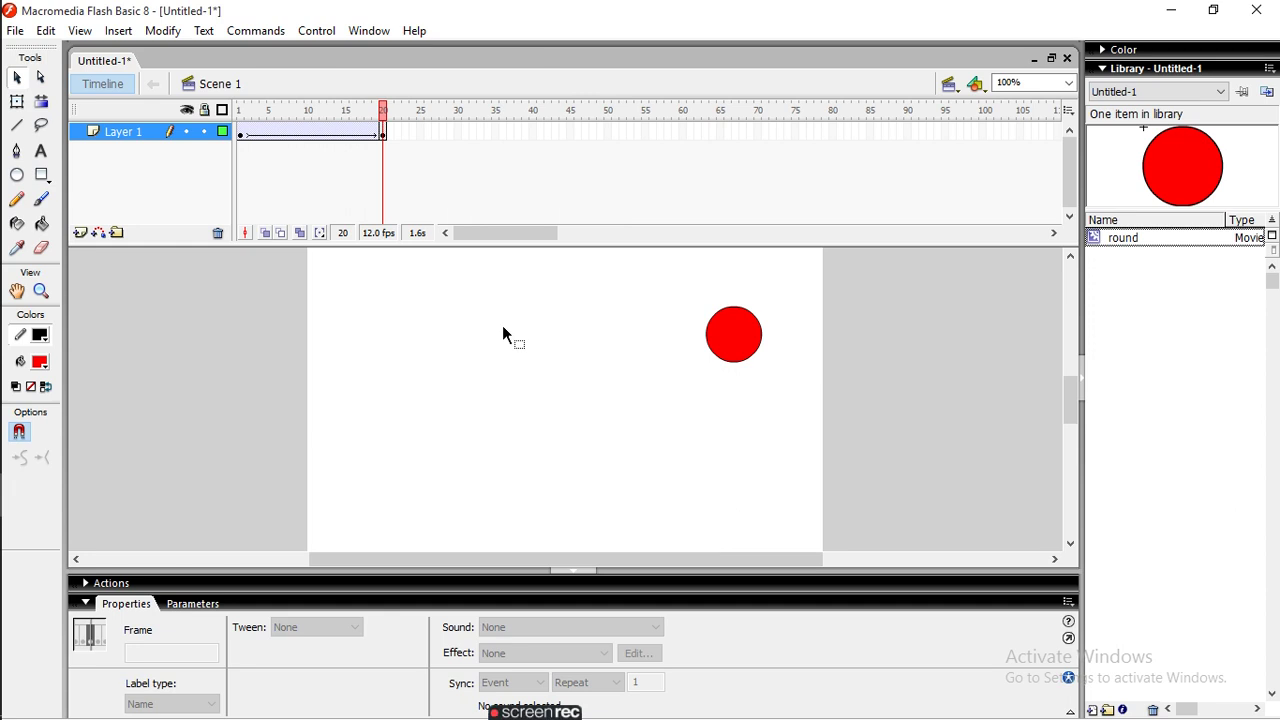
click(362, 300)
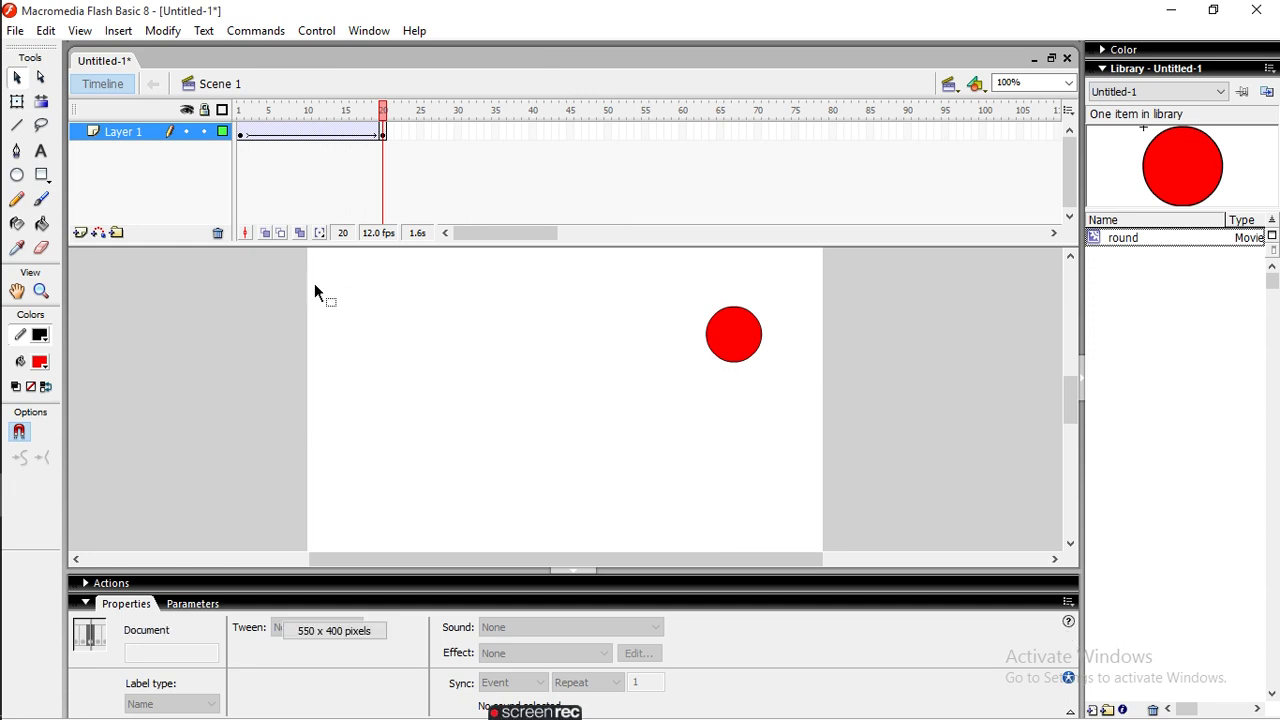
Step: Publish the movie as Untitled-1.swf and Untitled-1.html from Publish Settings, then close it
click(17, 32)
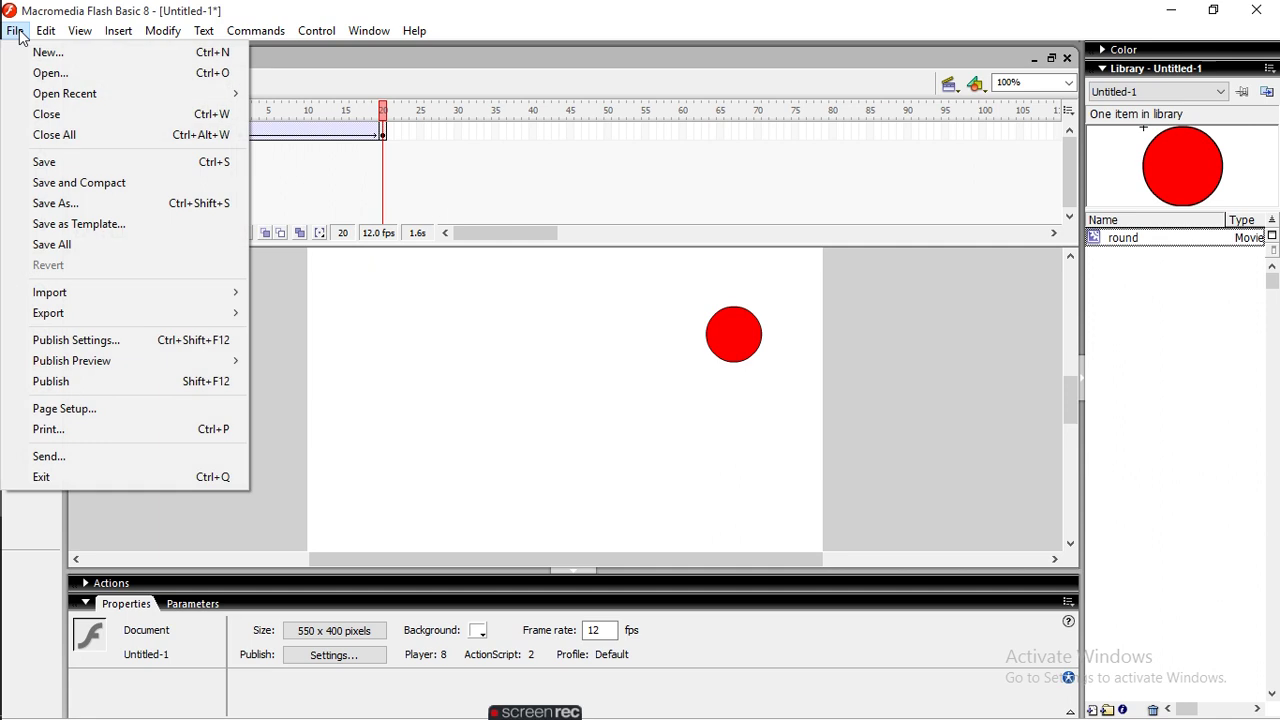
click(92, 341)
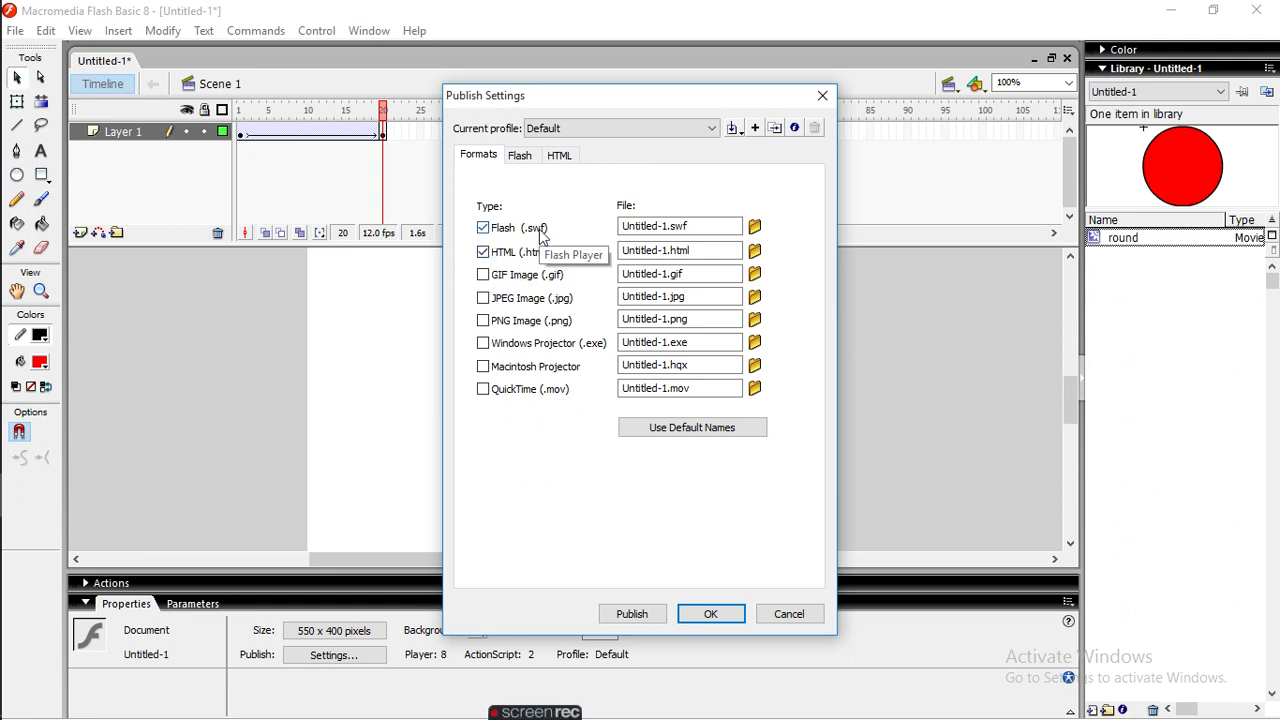
click(711, 129)
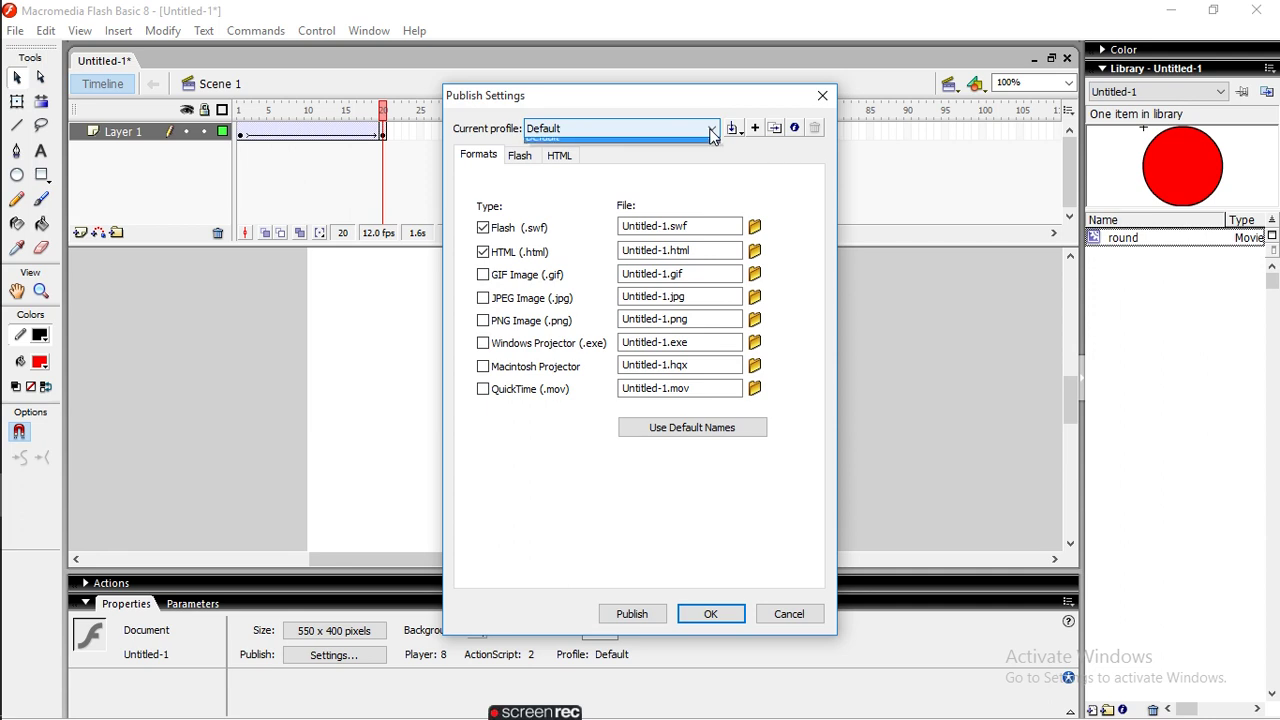
click(711, 131)
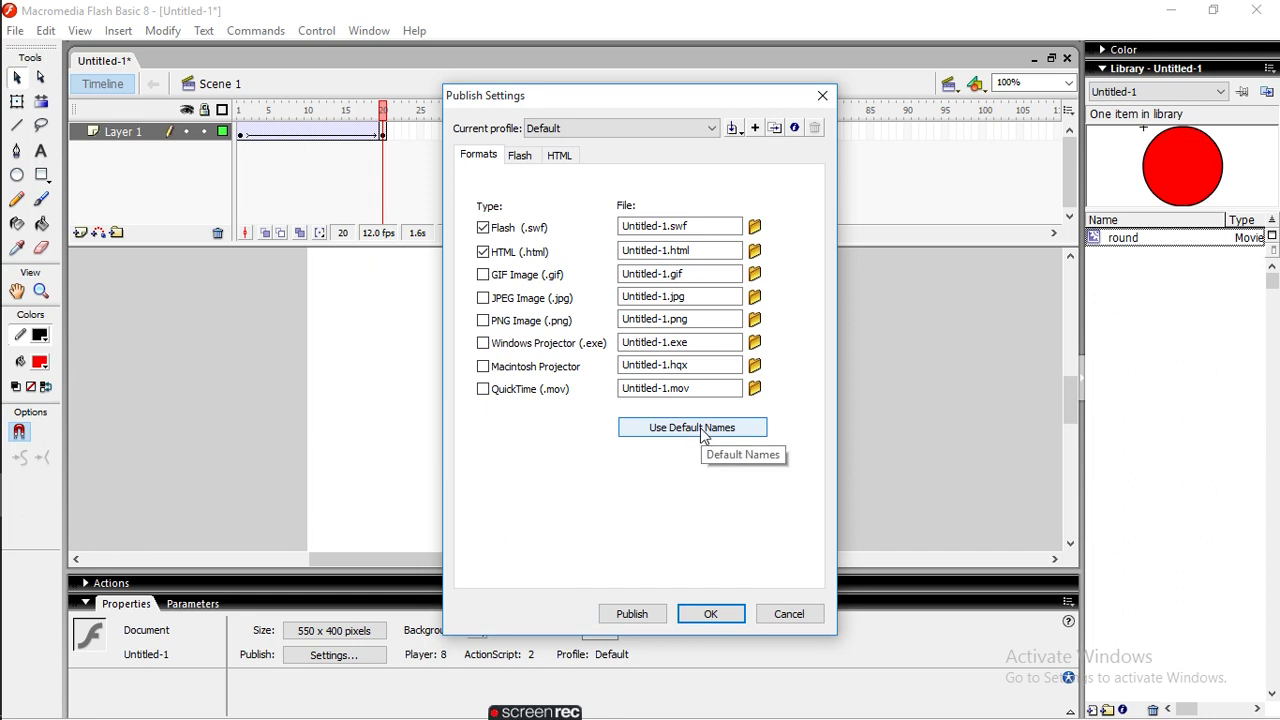
click(630, 613)
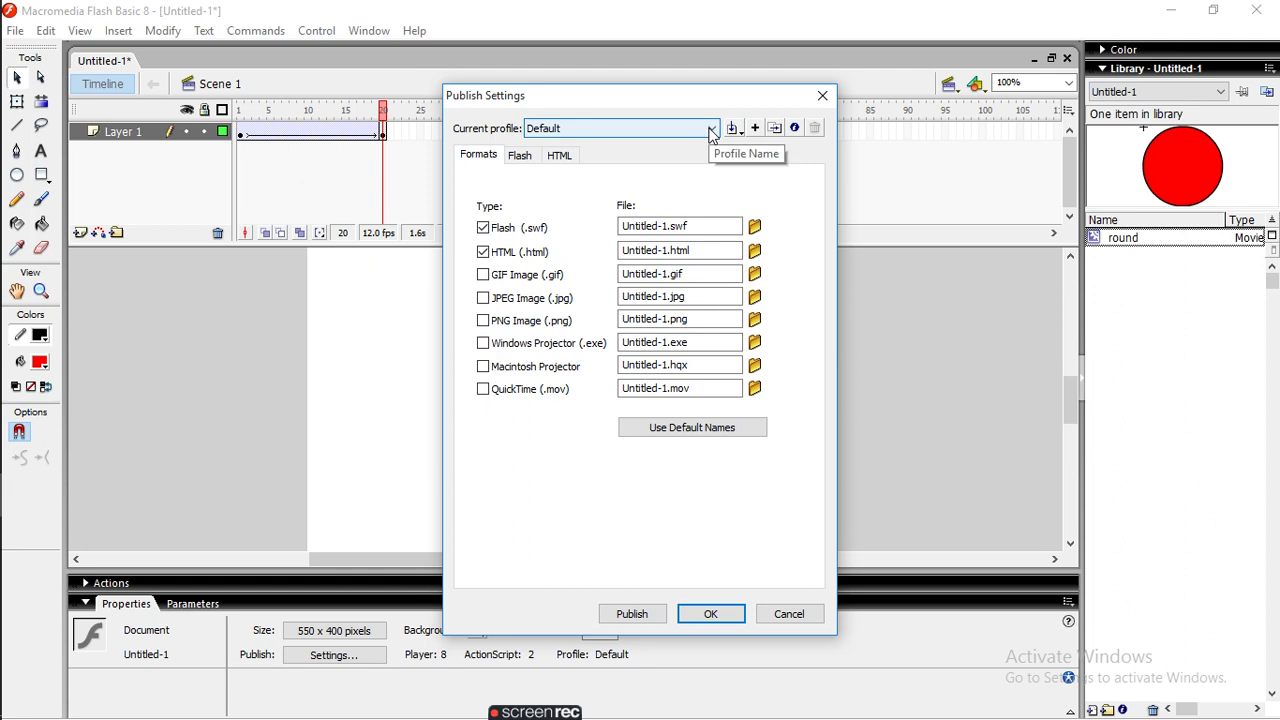
click(712, 130)
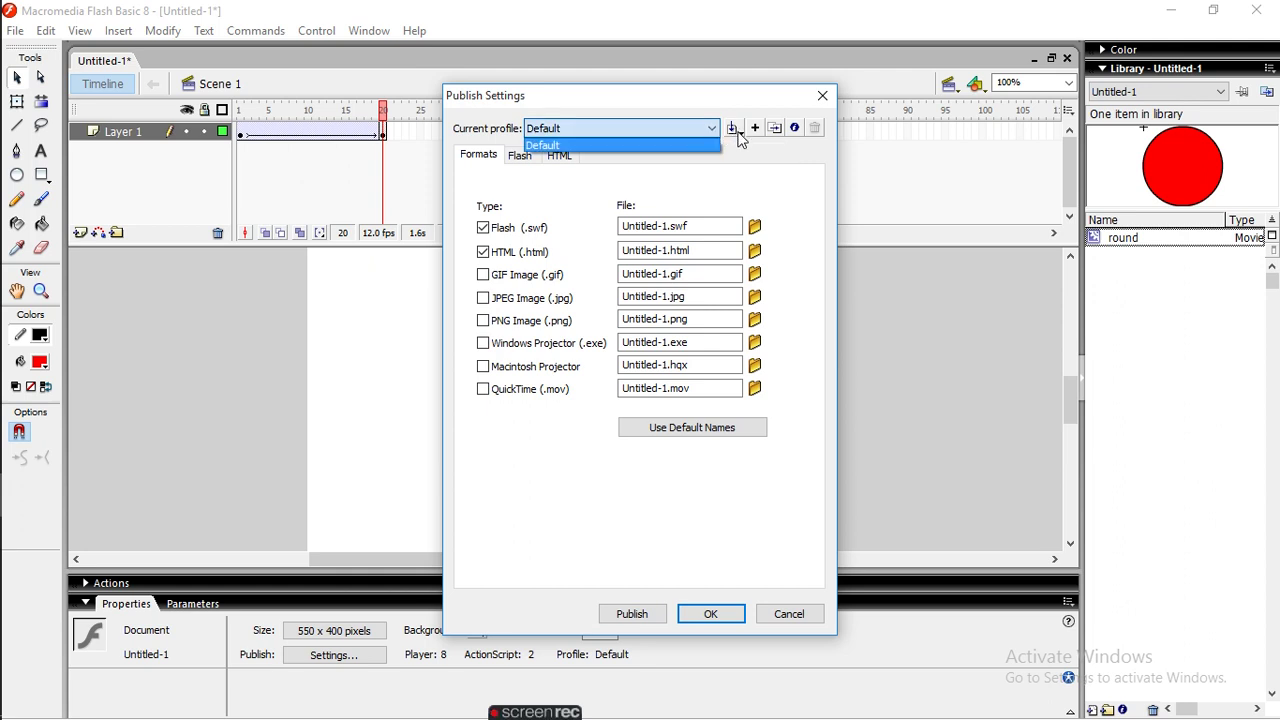
click(739, 137)
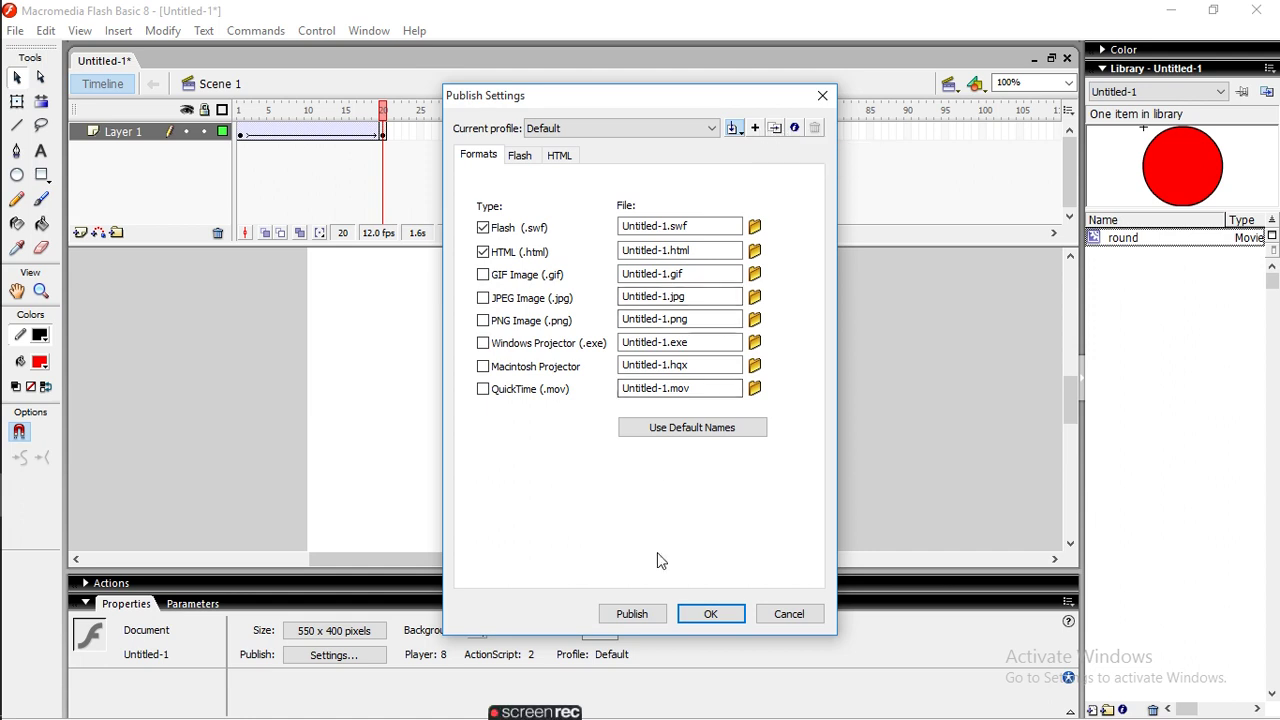
click(622, 619)
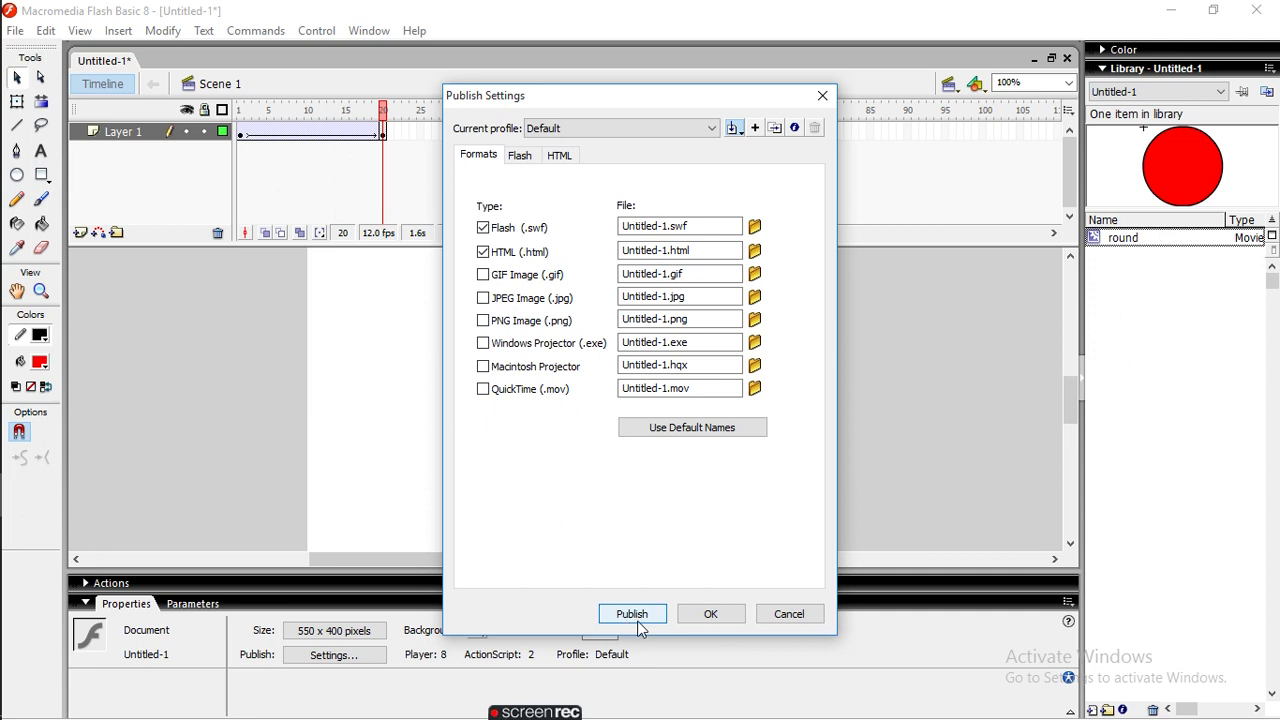
click(712, 614)
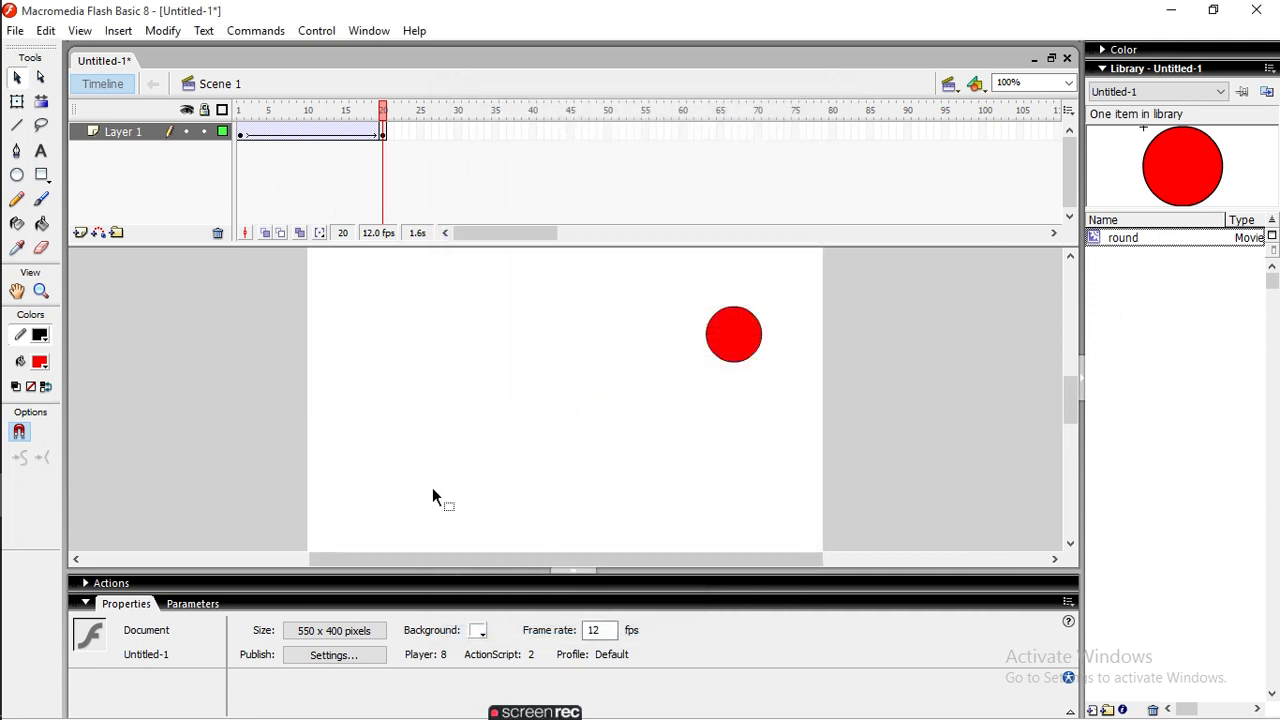
Step: Preview the movie in the browser with Publish Preview > Default (HTML)
click(15, 31)
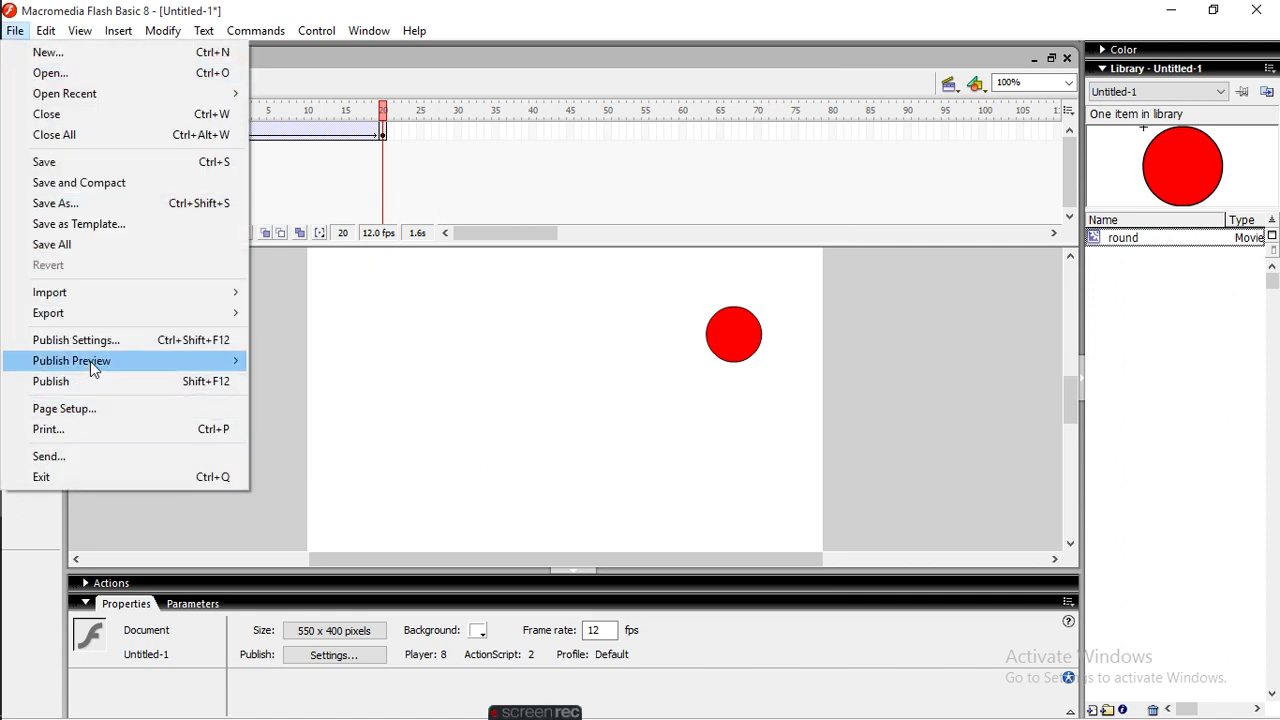
mouse_move(90, 361)
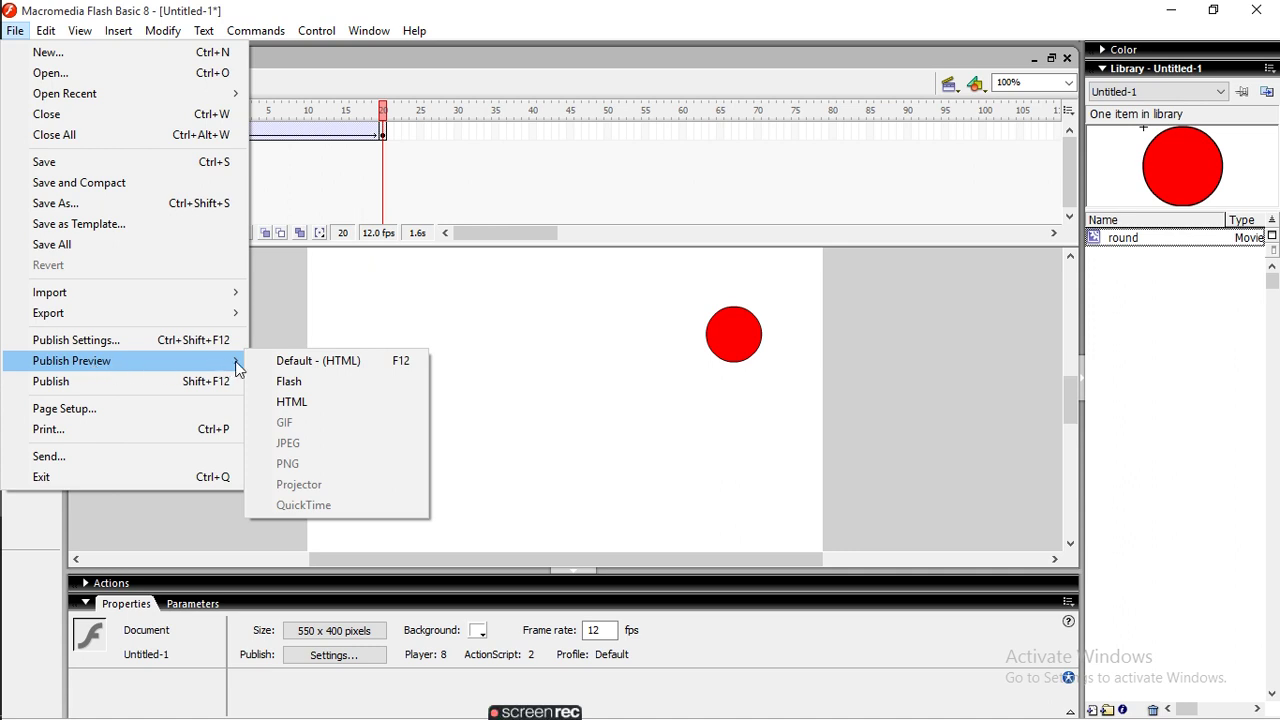
click(319, 367)
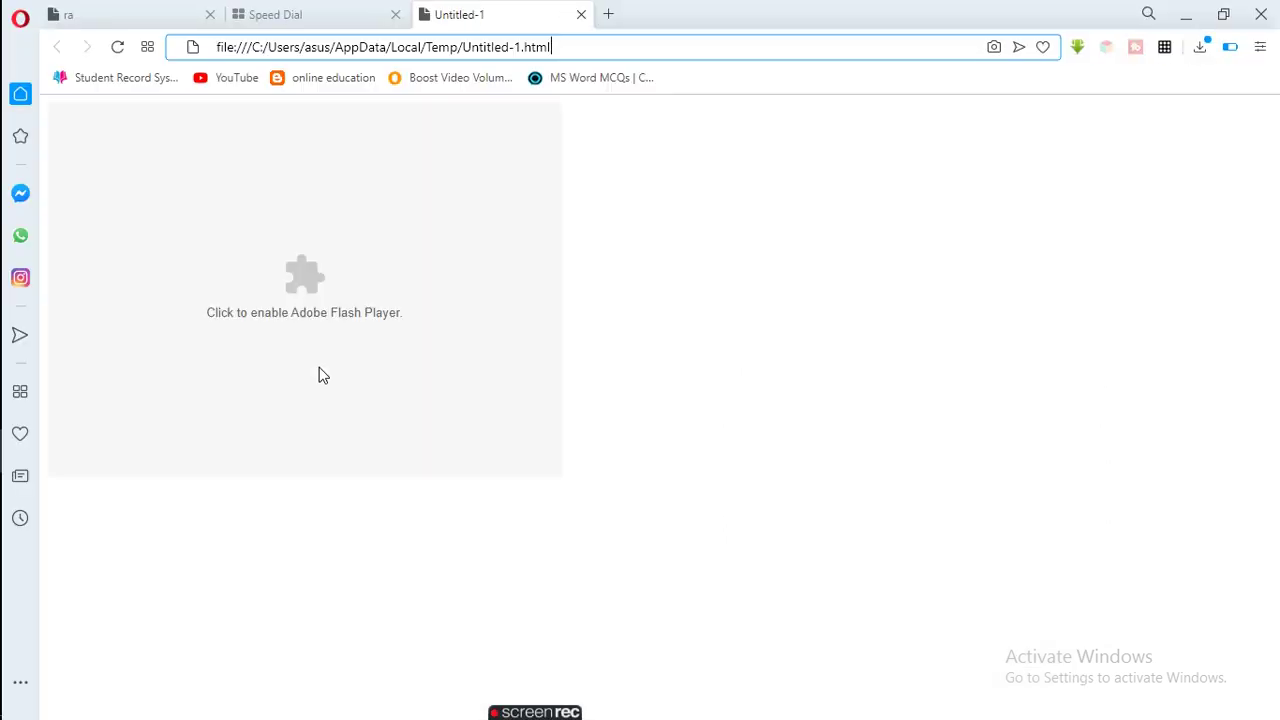
Step: Allow Flash to play the red ball animation, close the preview tabs and minimize Opera
click(316, 290)
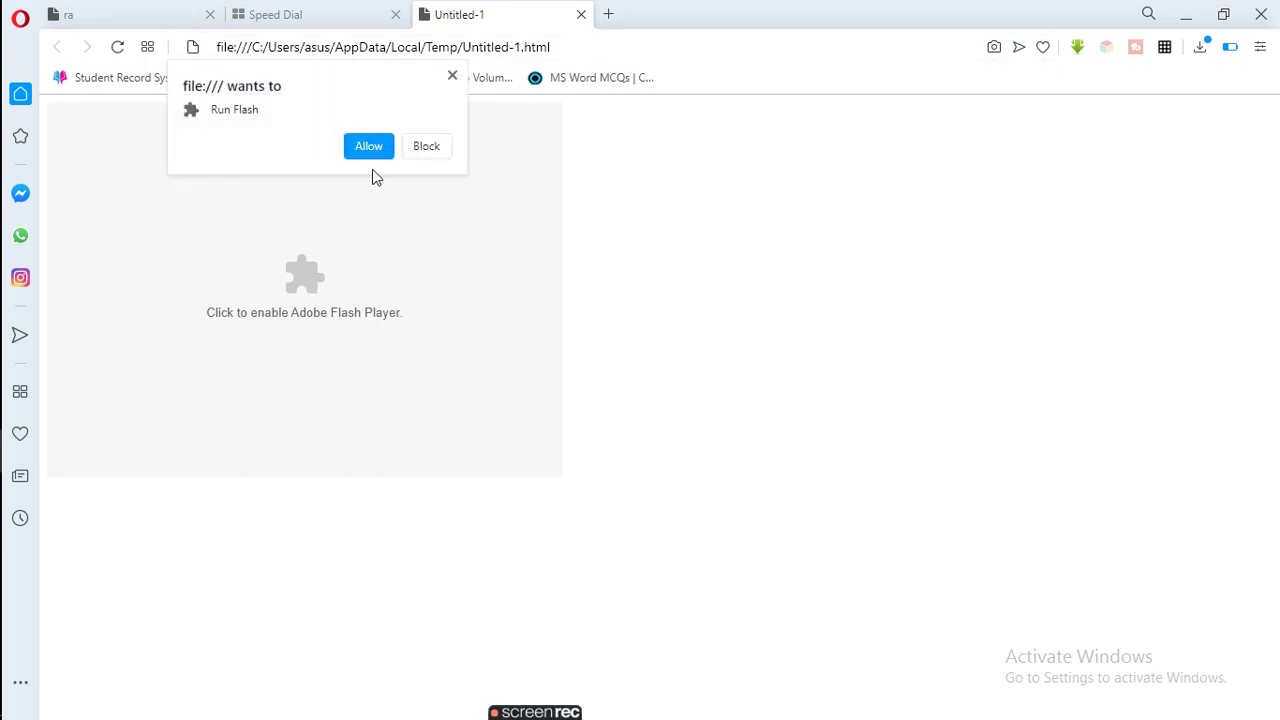
click(369, 147)
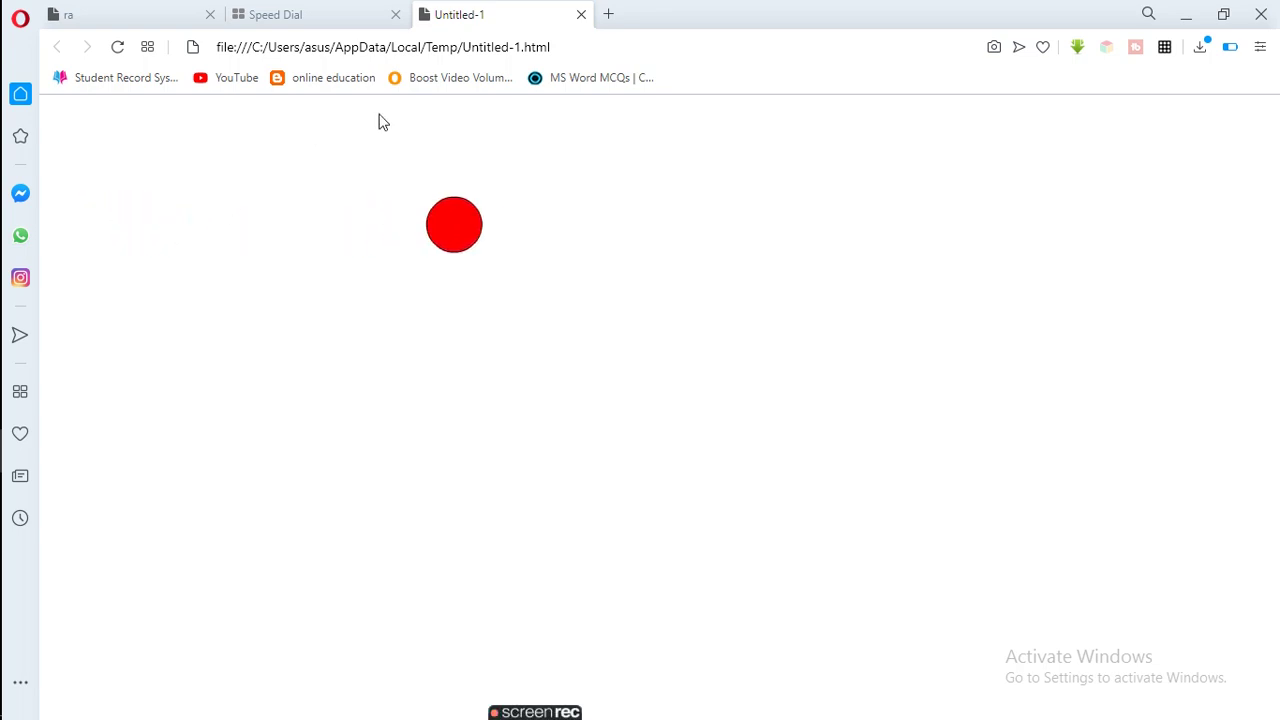
click(580, 15)
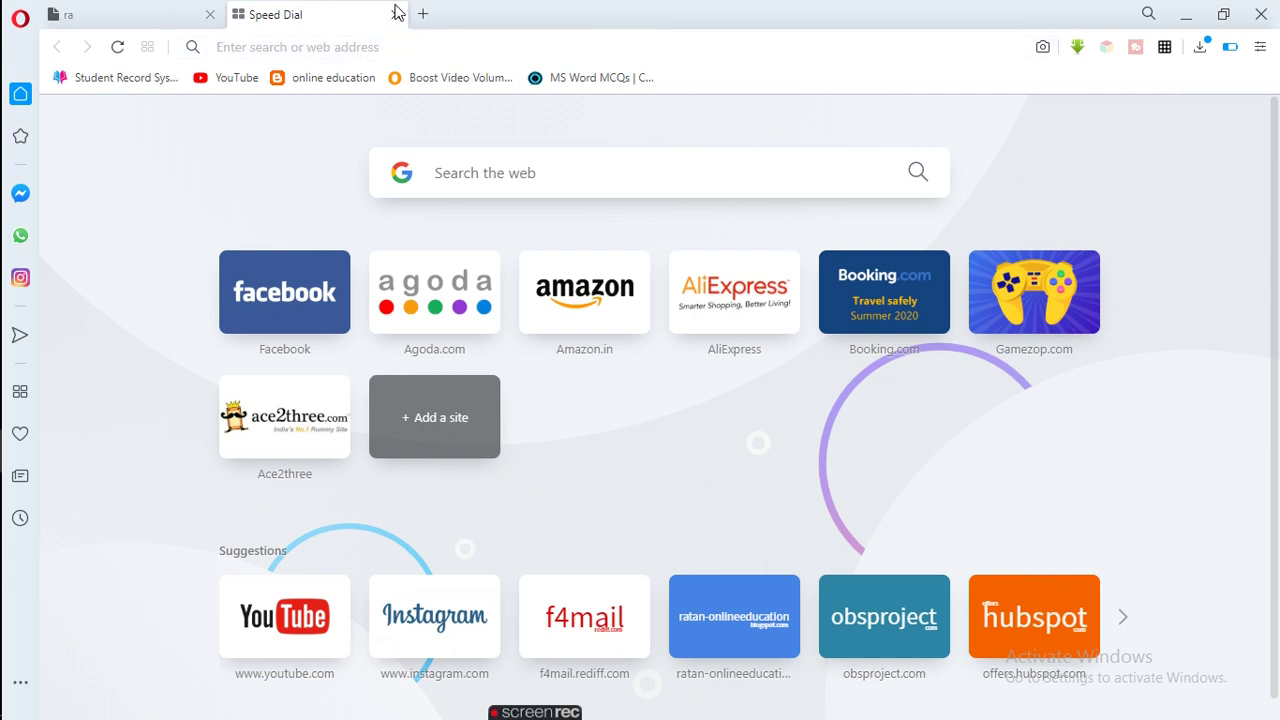
click(397, 15)
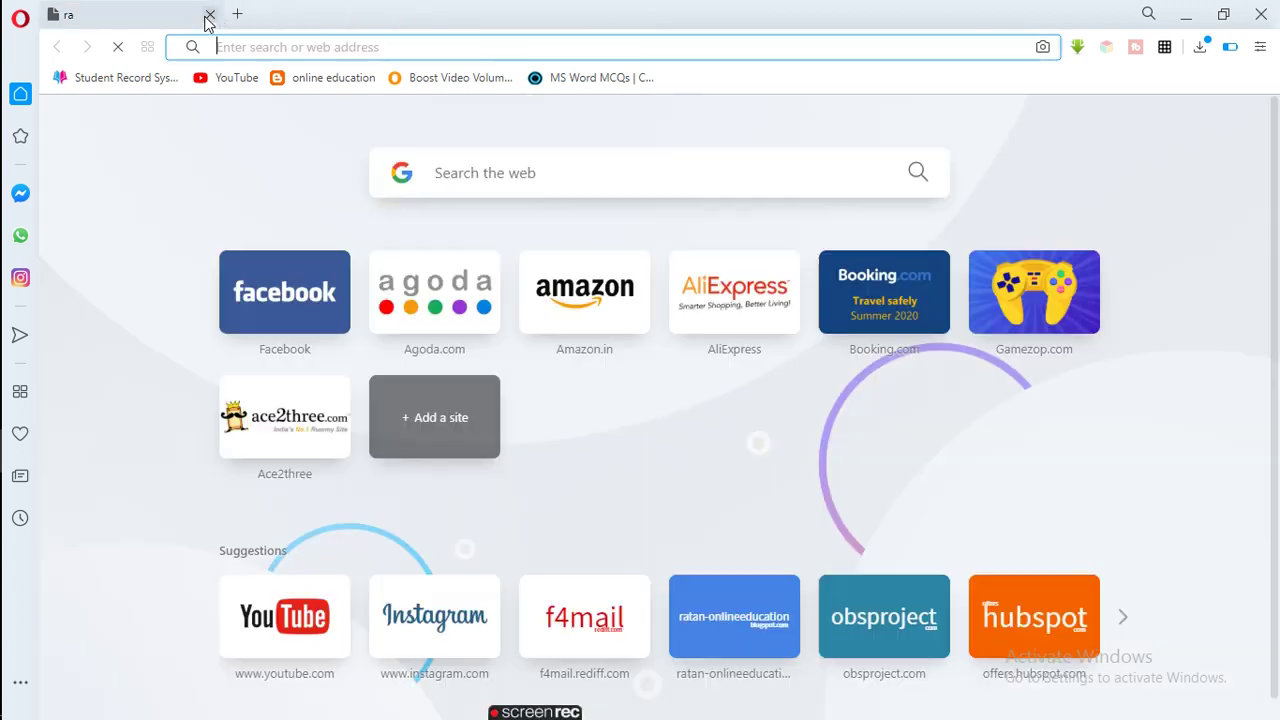
click(209, 16)
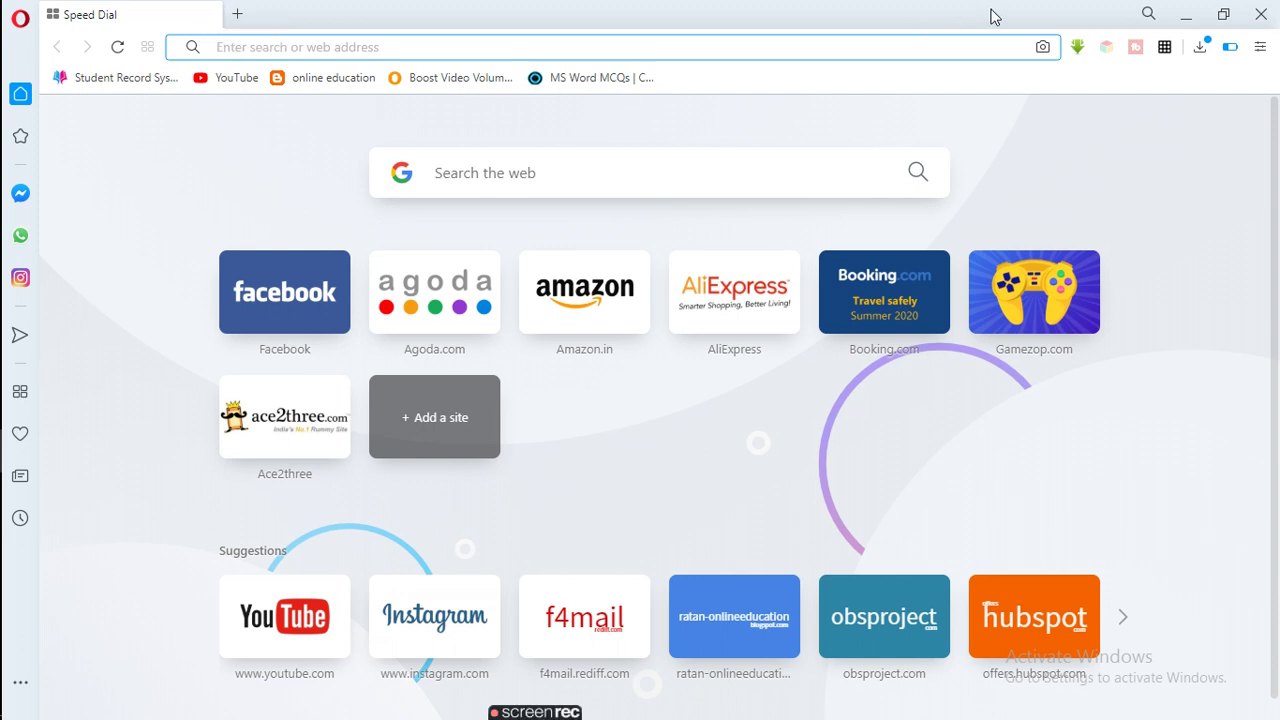
click(1184, 20)
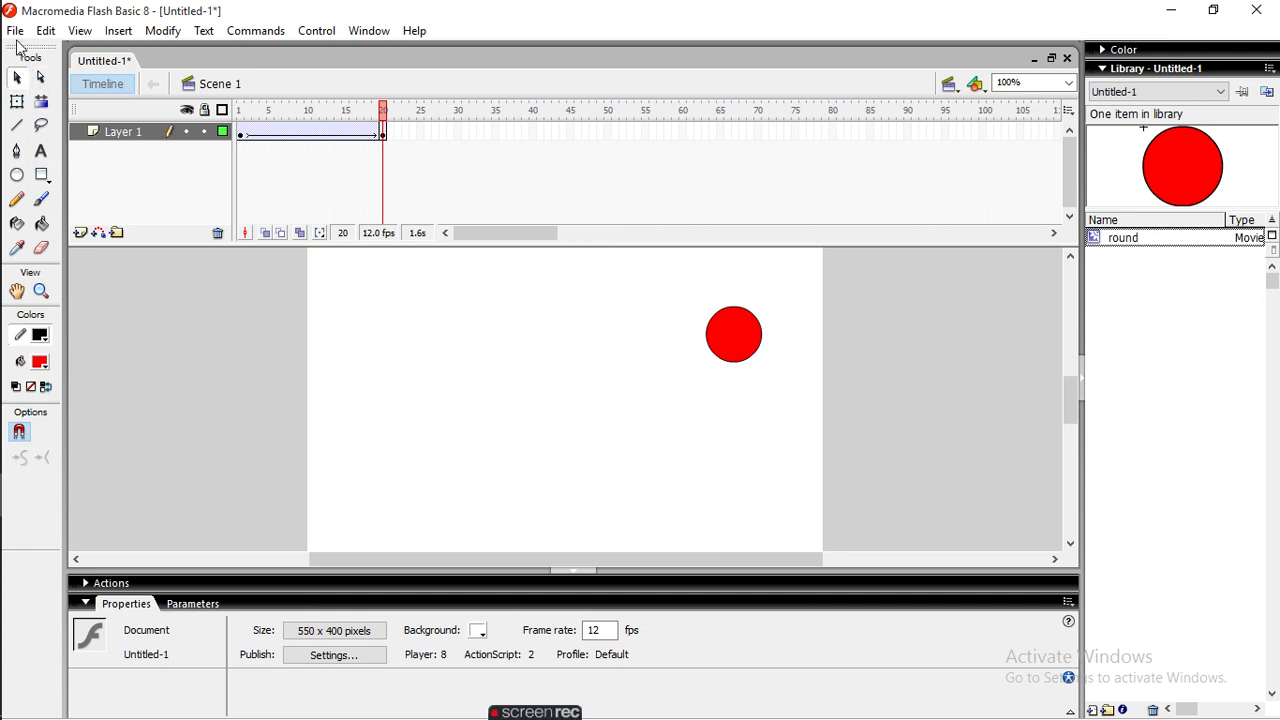
Step: Save the movie as Untitled-1.fla with File > Save As
click(15, 30)
mouse_move(50, 292)
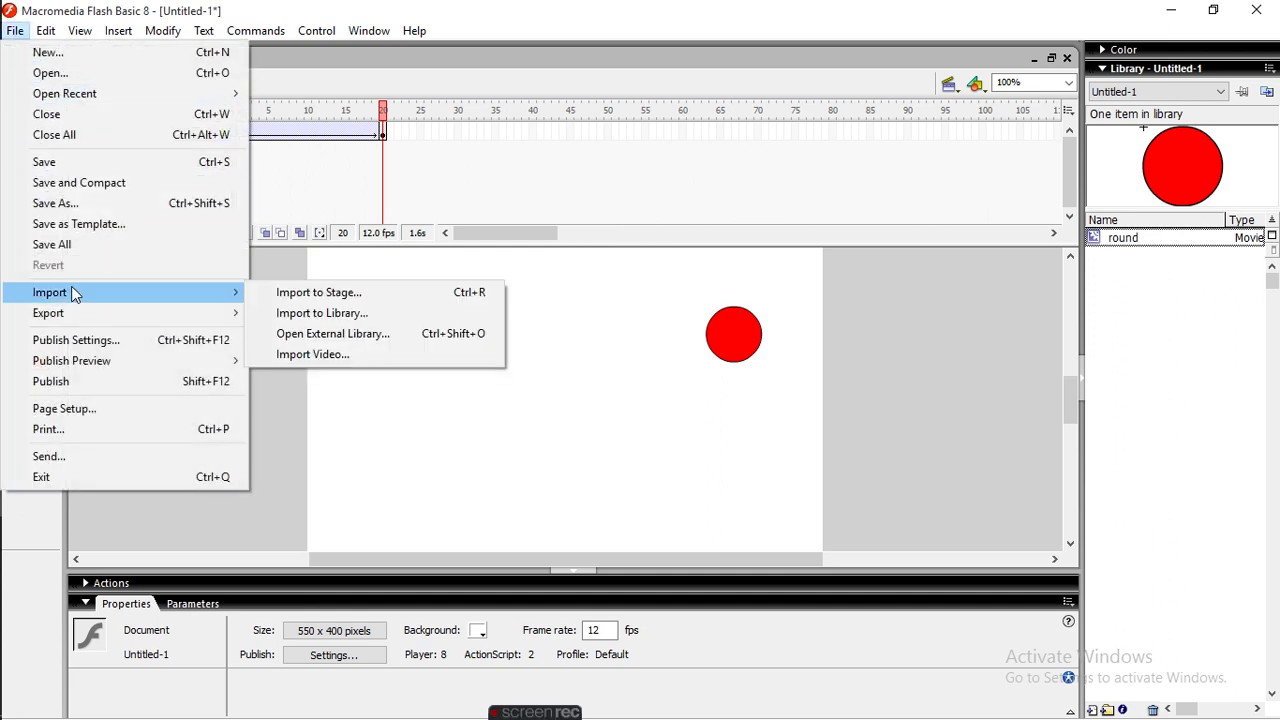
click(61, 163)
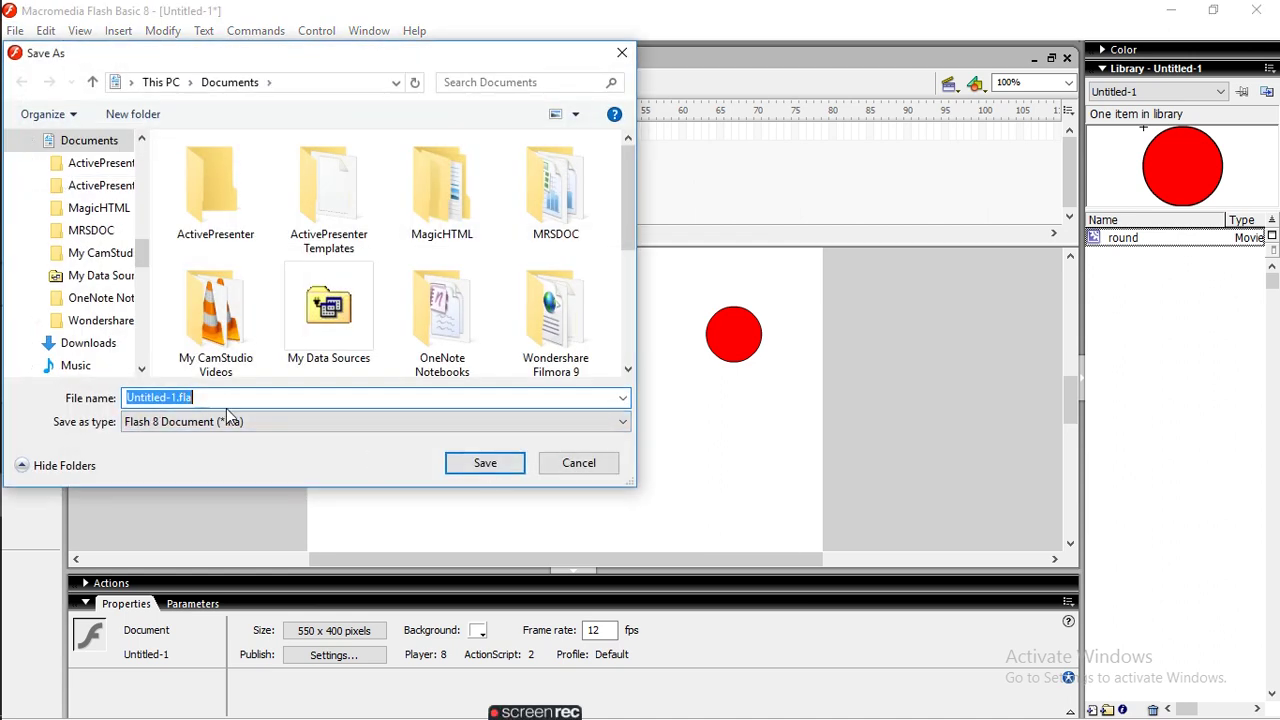
click(480, 464)
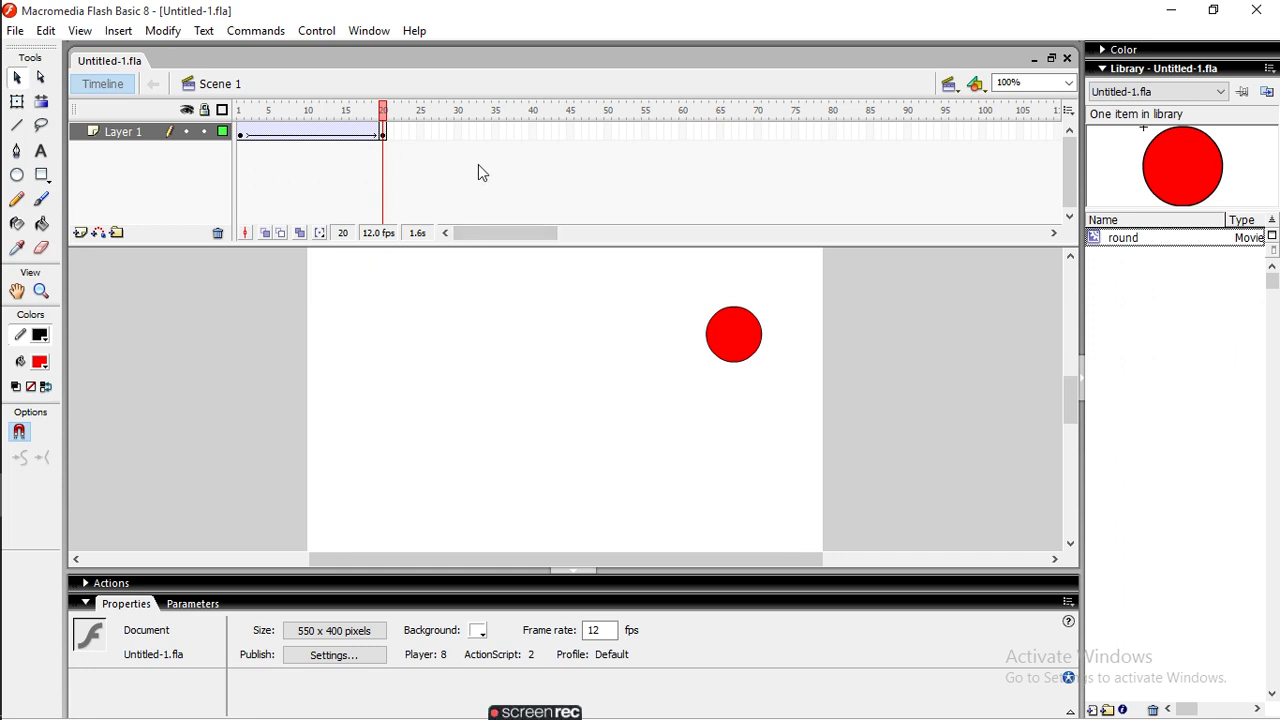
Step: Add a keyframe at frame 40 and move the red circle back to the upper left
right_click(535, 143)
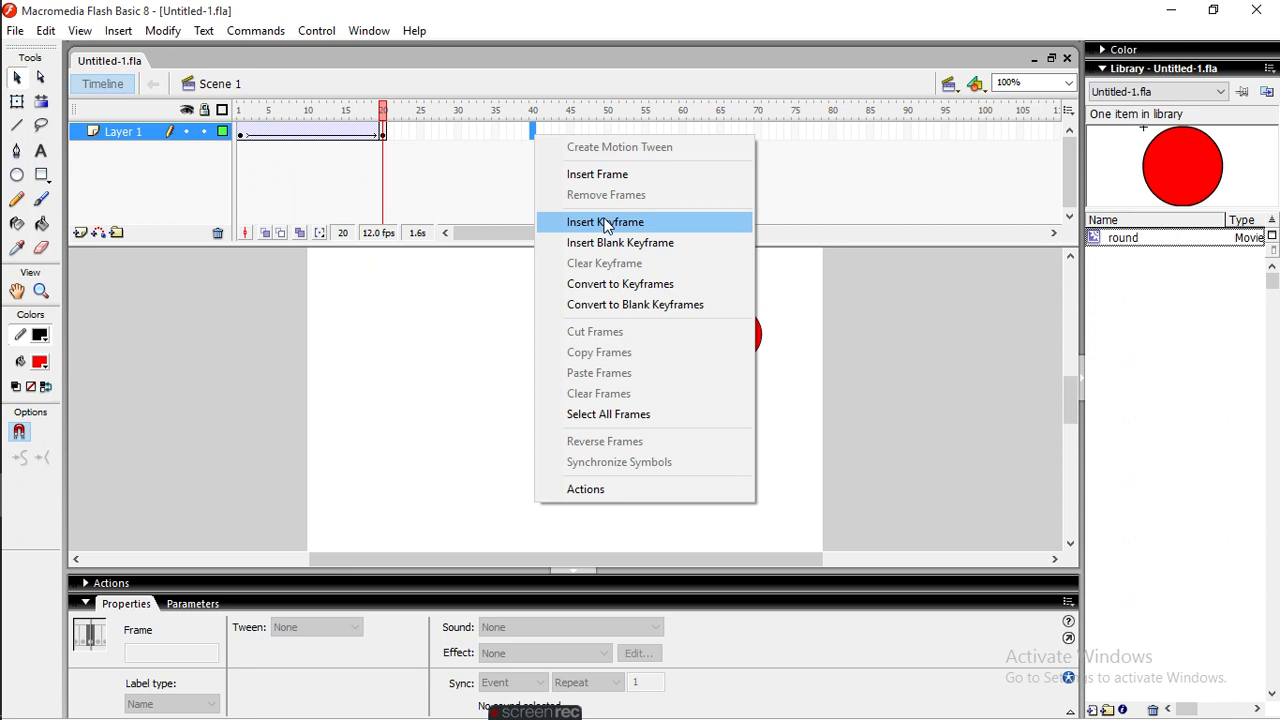
click(610, 224)
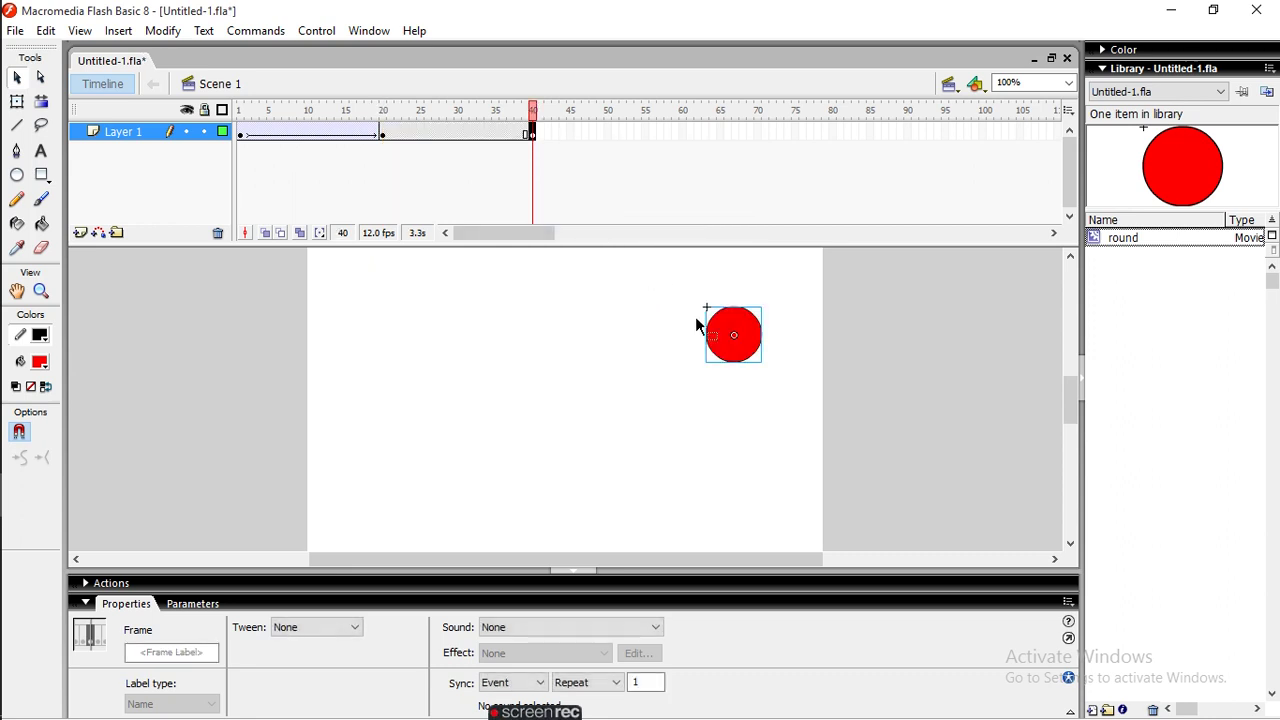
drag(733, 341, 357, 336)
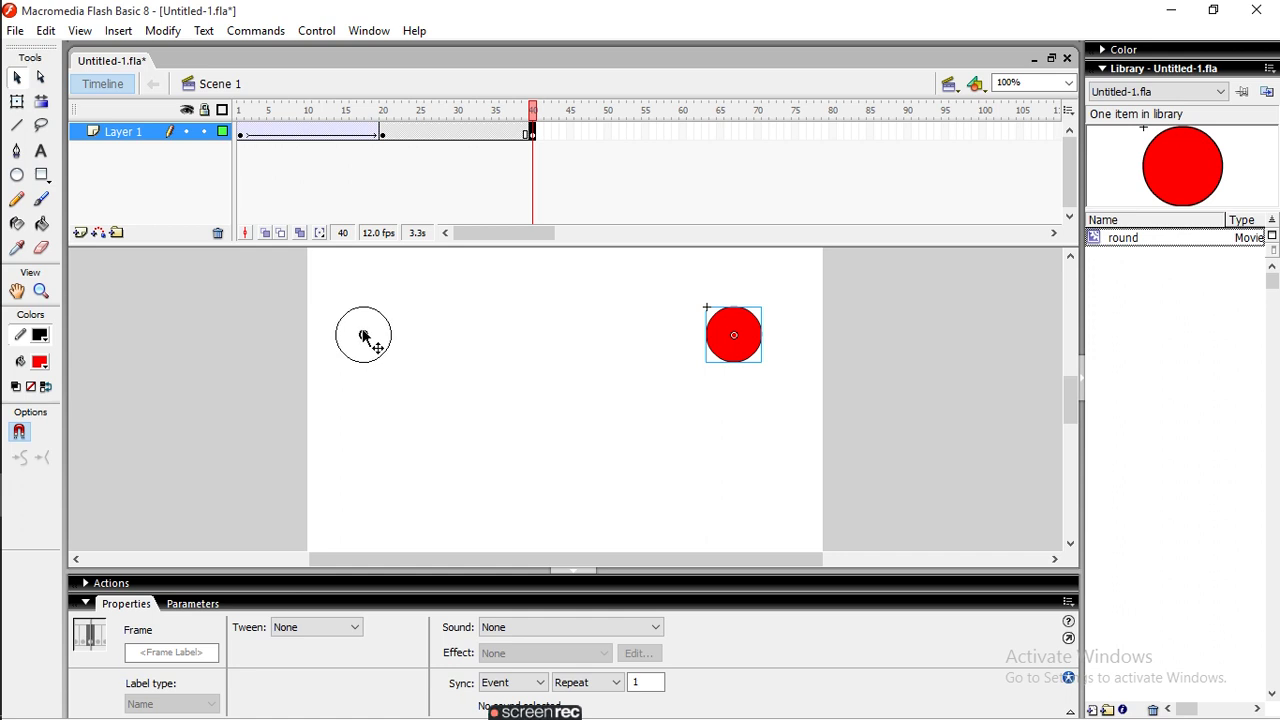
mouse_move(355, 333)
mouse_down()
mouse_move(630, 477)
mouse_move(730, 505)
mouse_up()
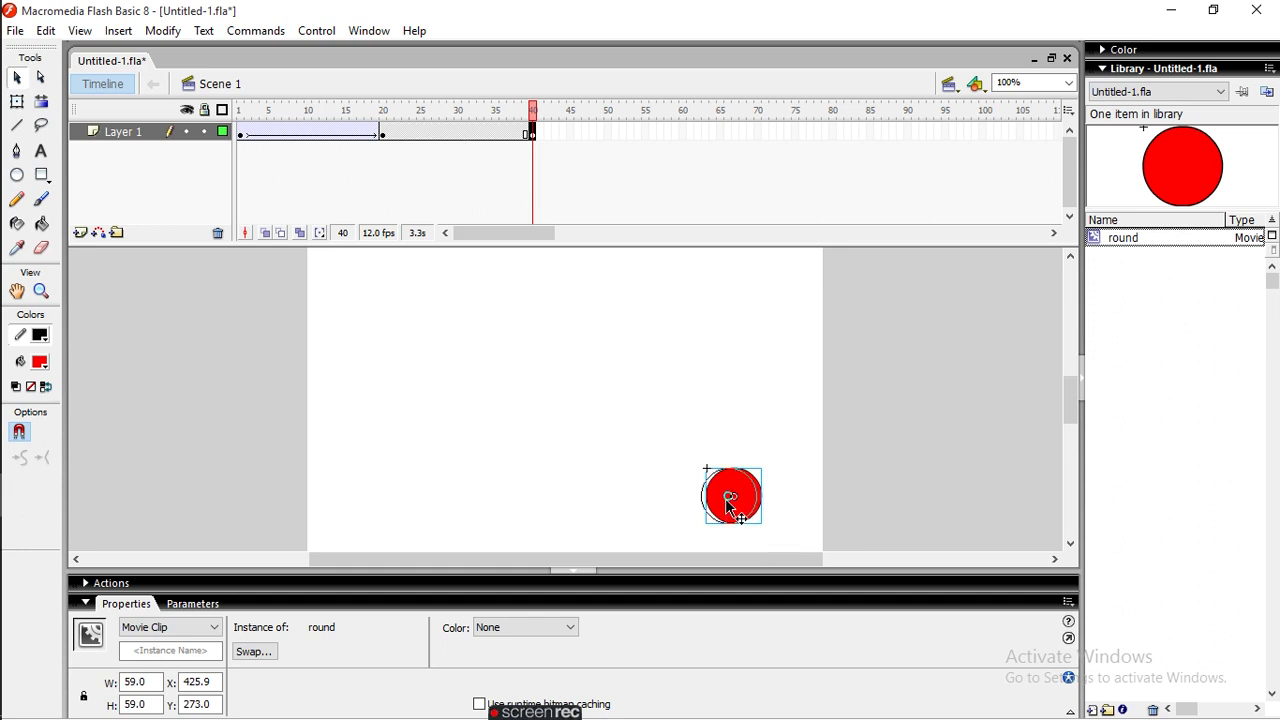
mouse_move(731, 509)
mouse_down()
mouse_move(337, 340)
mouse_move(369, 339)
mouse_up()
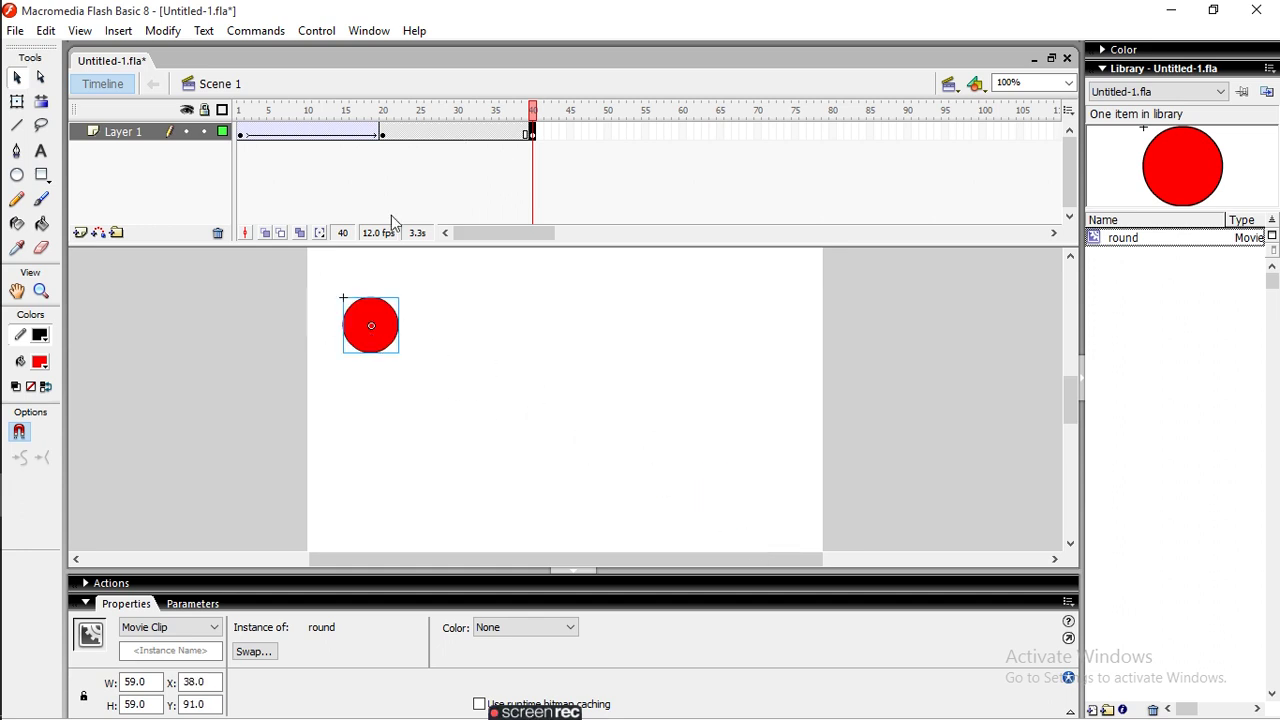
Step: Create a motion tween across the frame 20–40 span
click(450, 136)
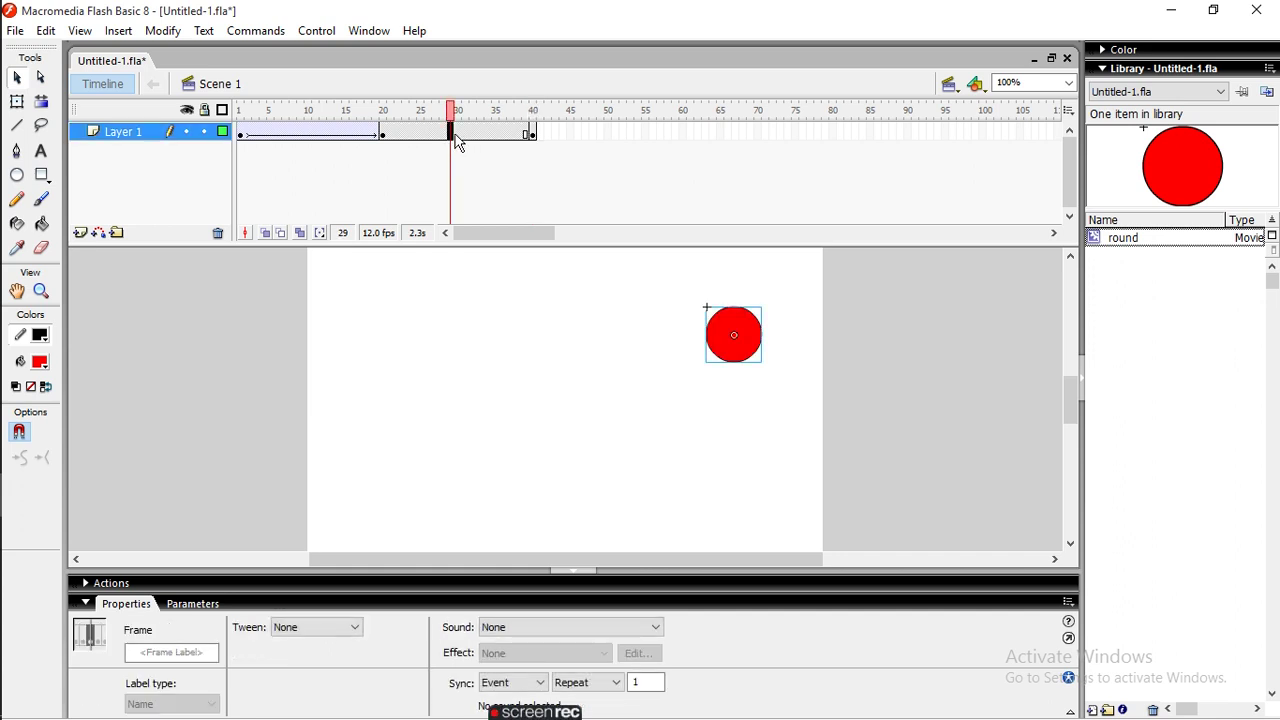
click(457, 142)
click(455, 136)
right_click(468, 138)
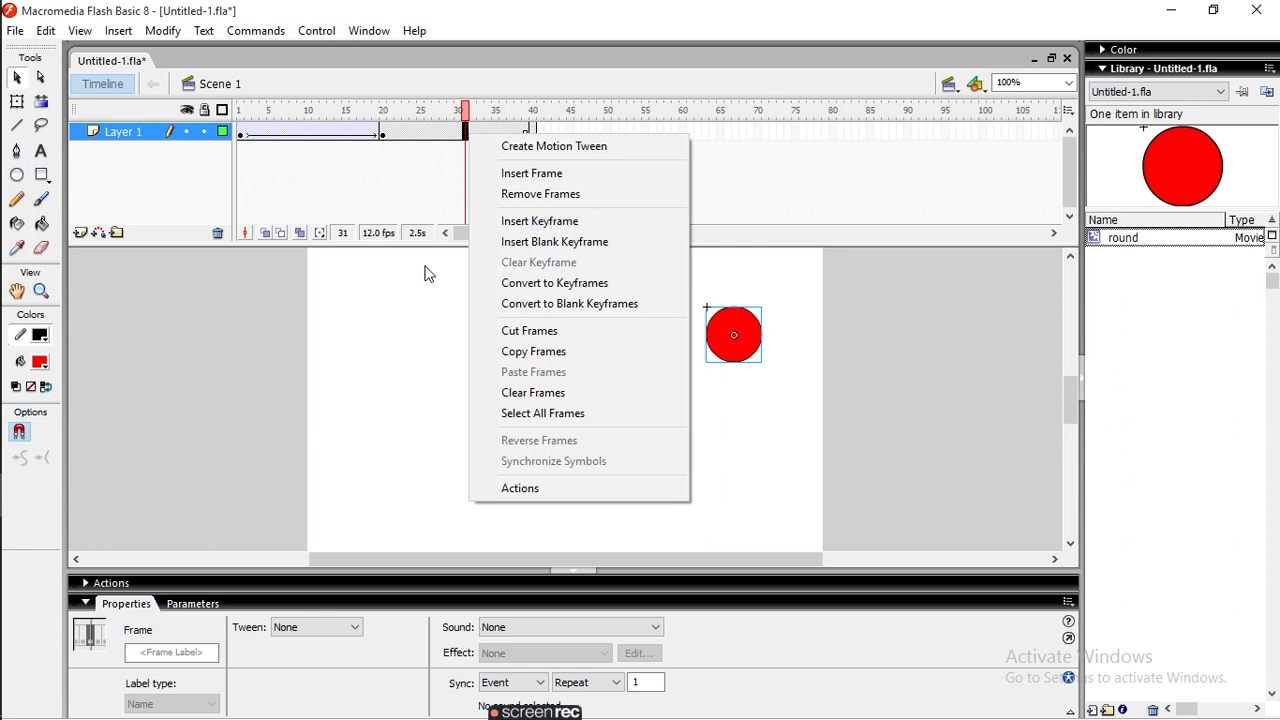
click(519, 143)
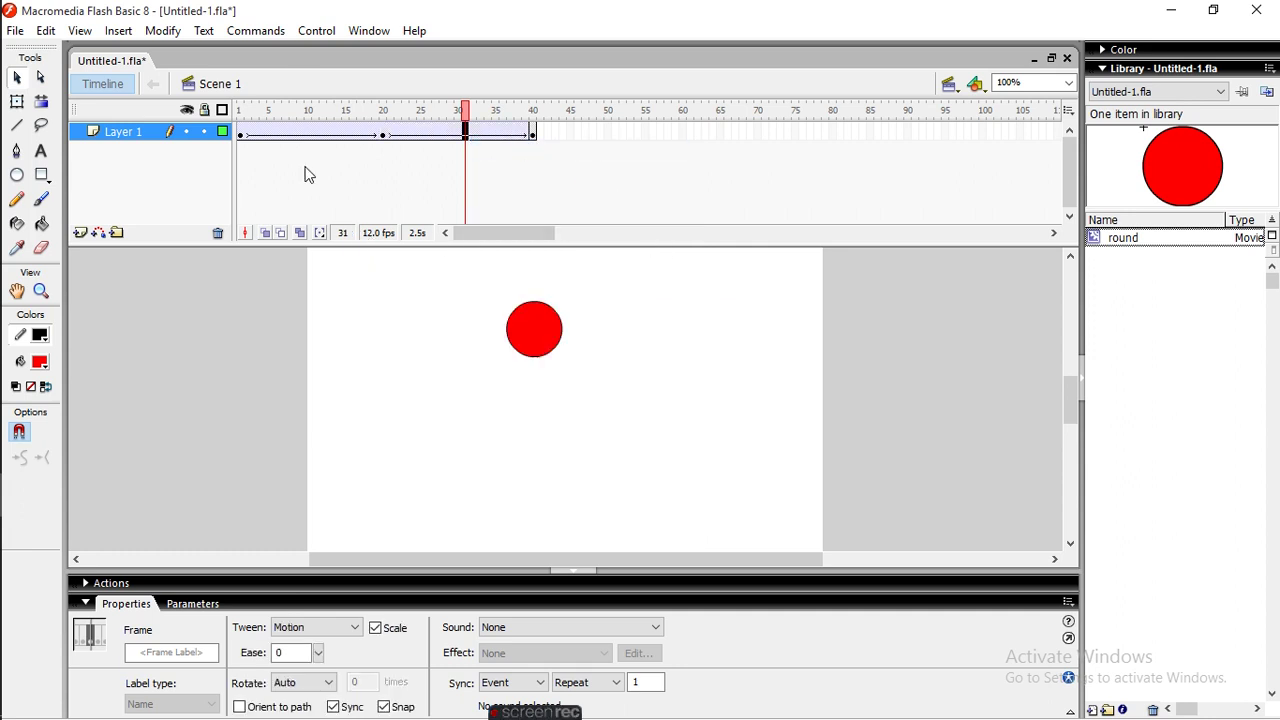
click(311, 31)
click(333, 51)
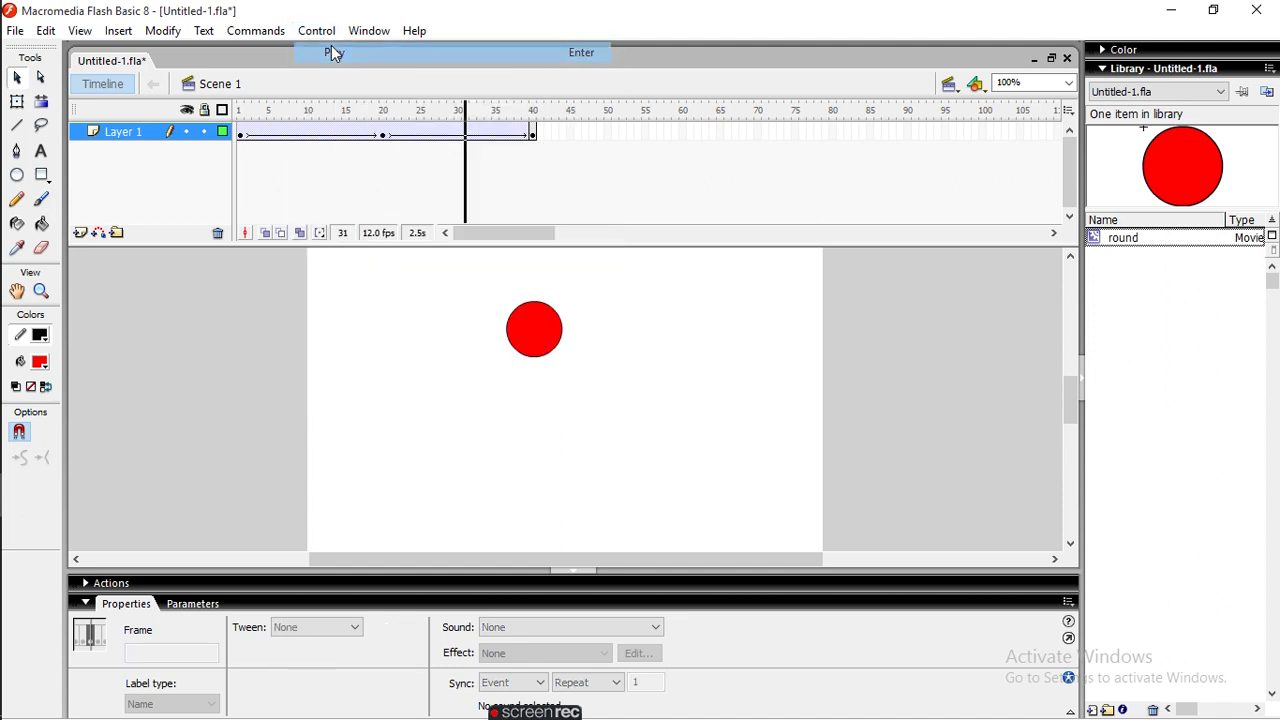
click(238, 131)
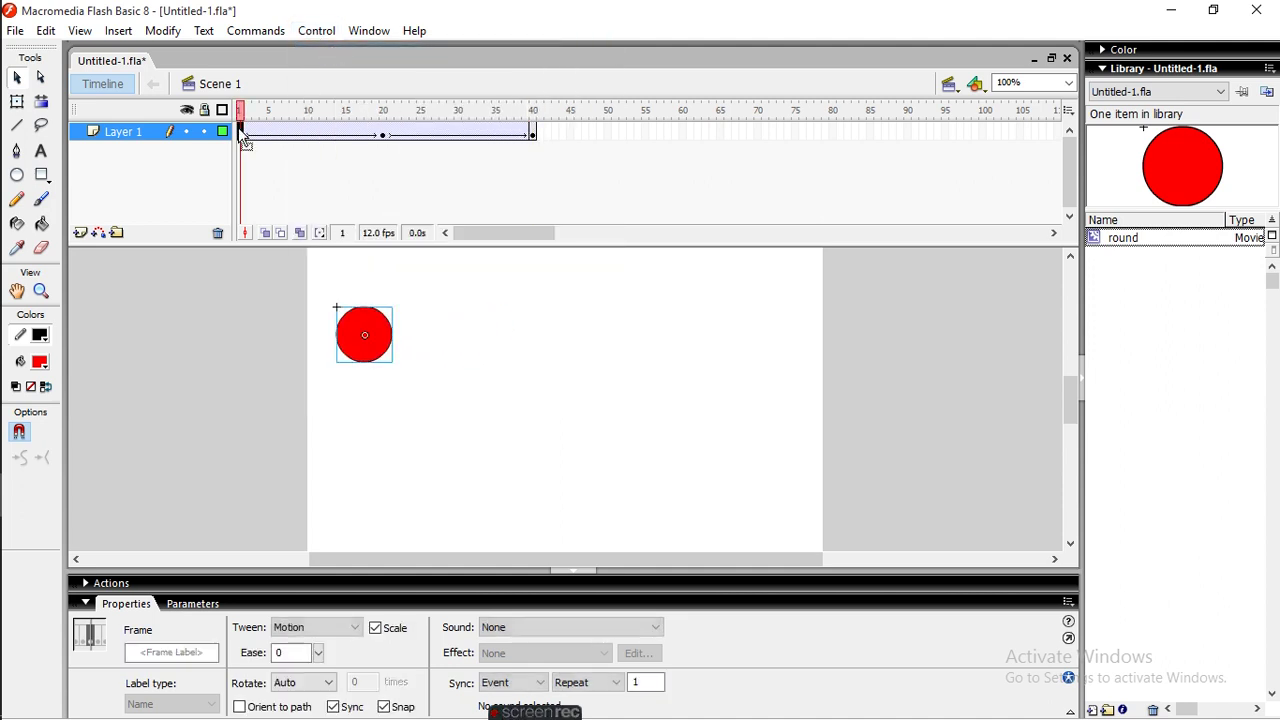
click(312, 32)
click(334, 53)
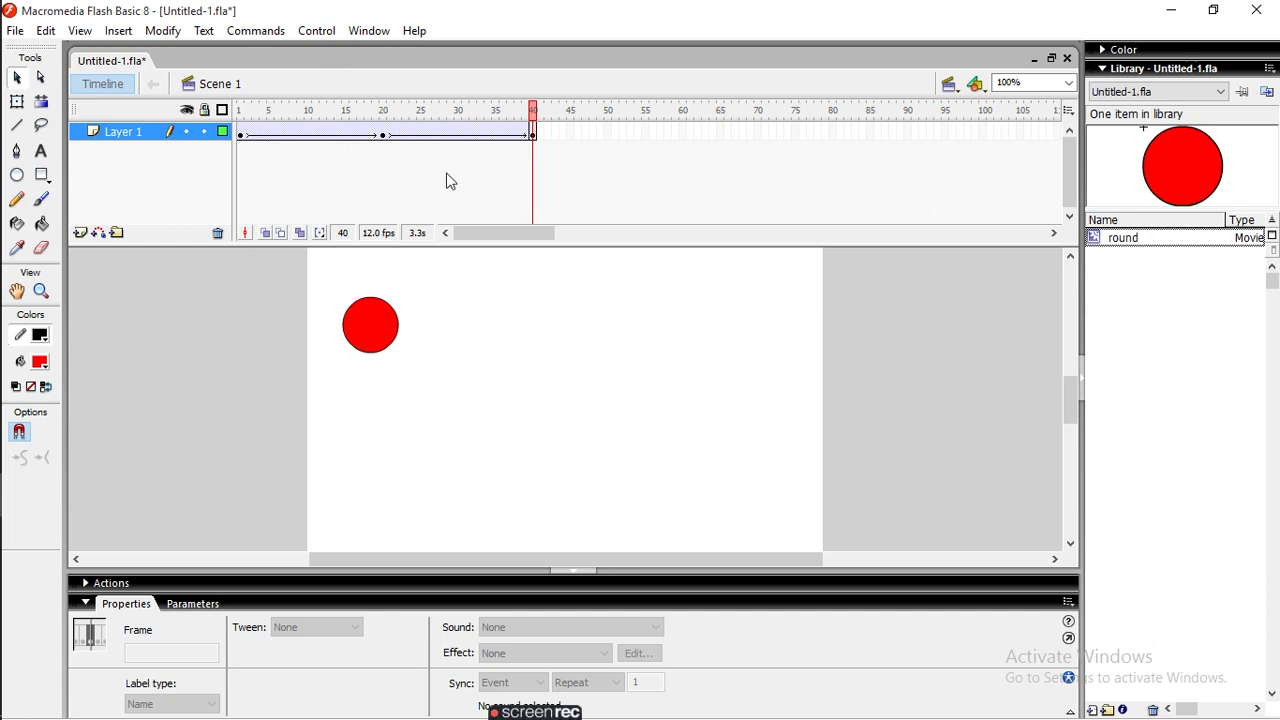
Step: Publish the movie as Untitled-1.swf and Untitled-1.html from Publish Settings
click(15, 30)
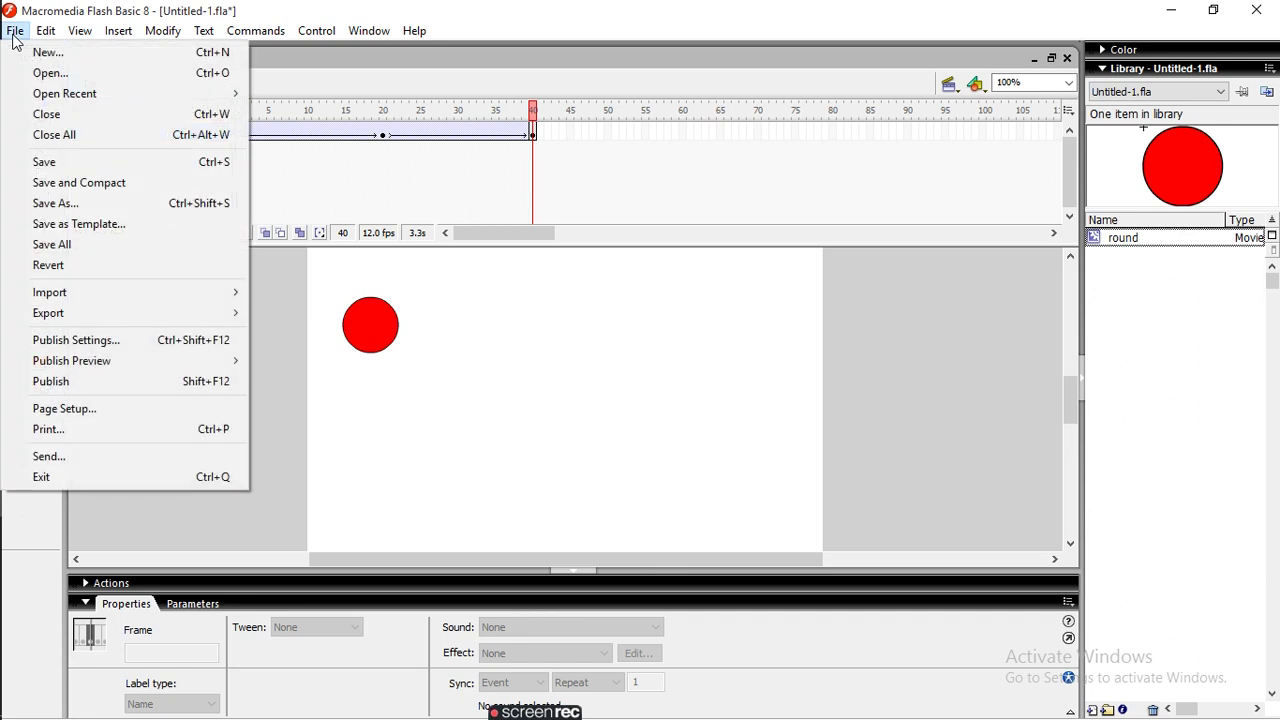
click(95, 339)
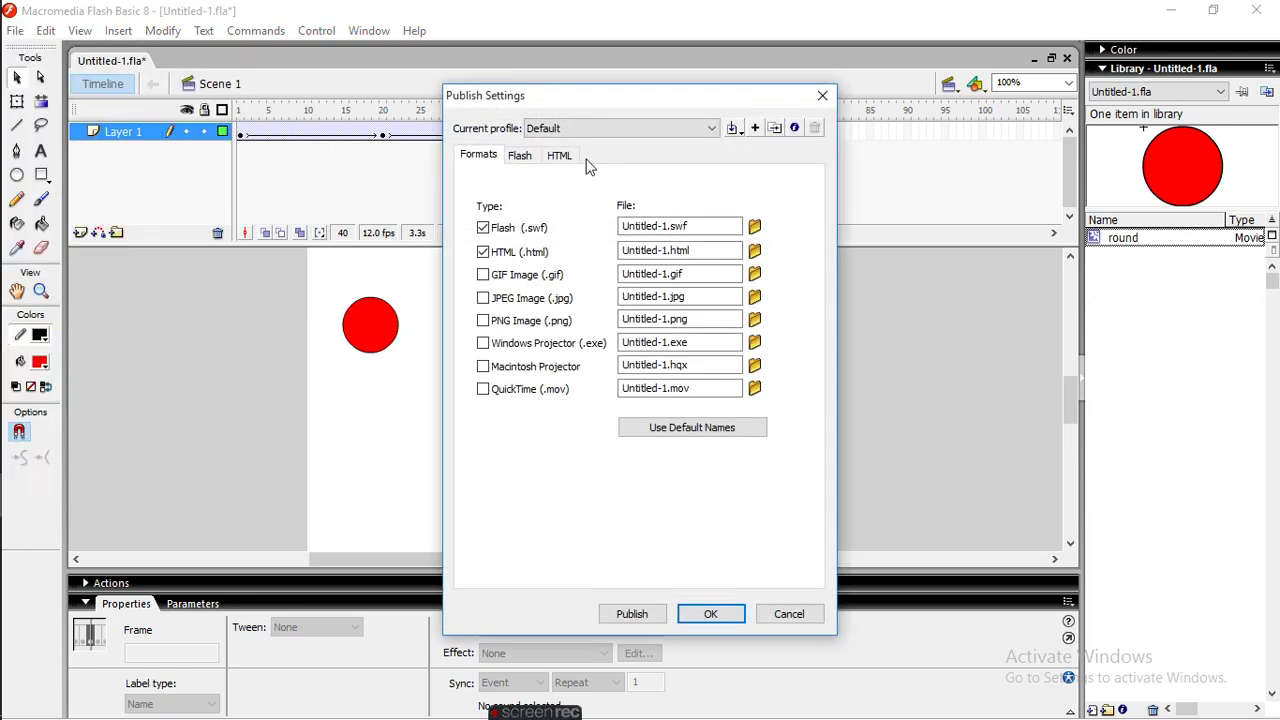
click(643, 615)
click(710, 615)
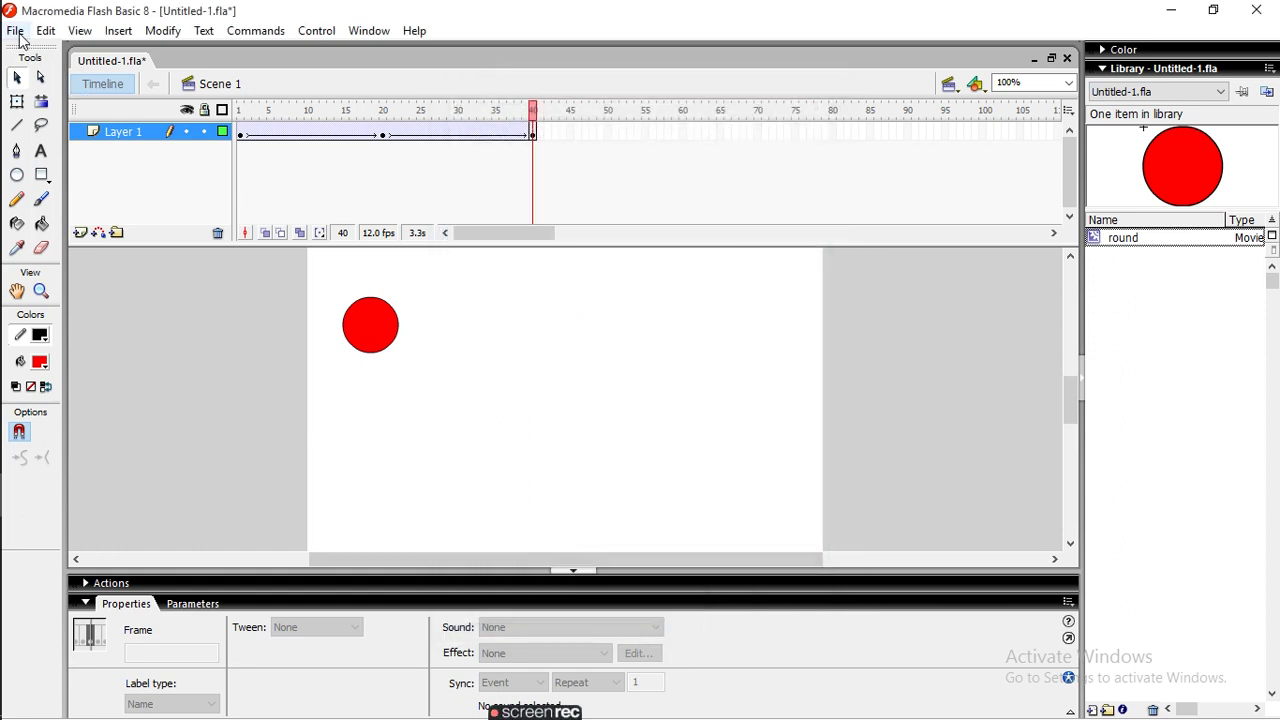
Step: Preview the published HTML page in the browser, then close the preview tab
click(15, 30)
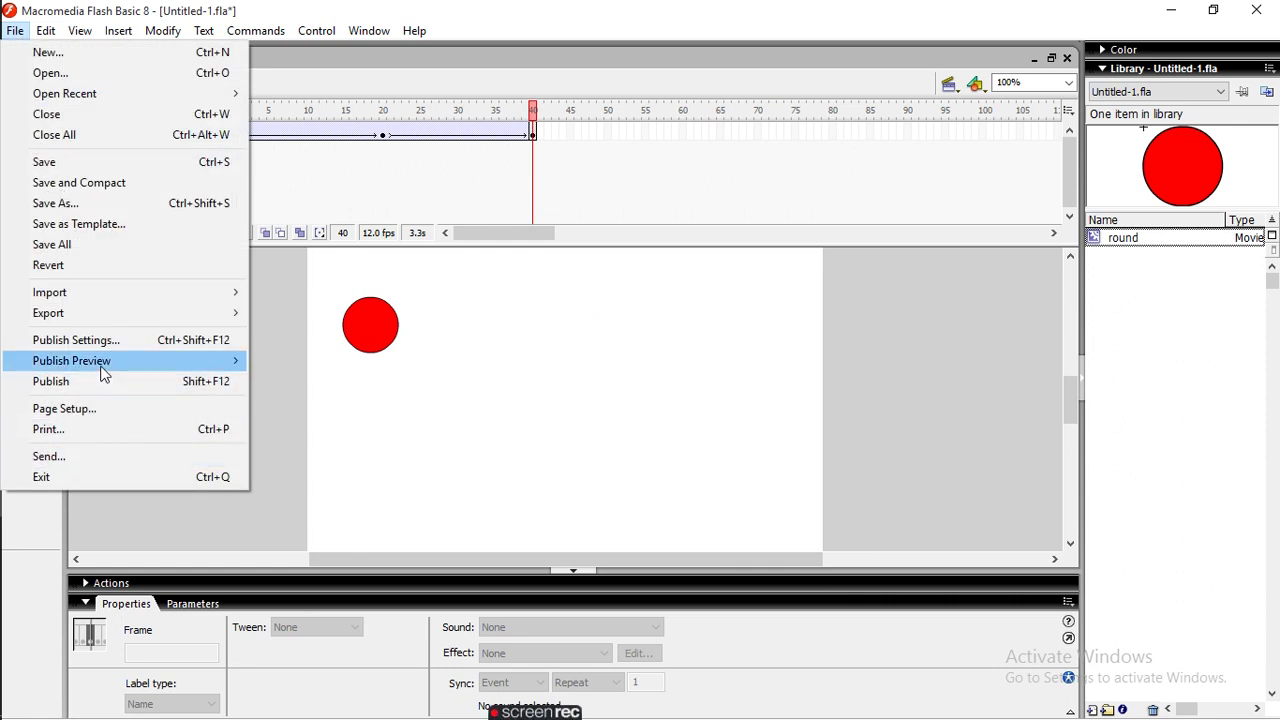
mouse_move(72, 360)
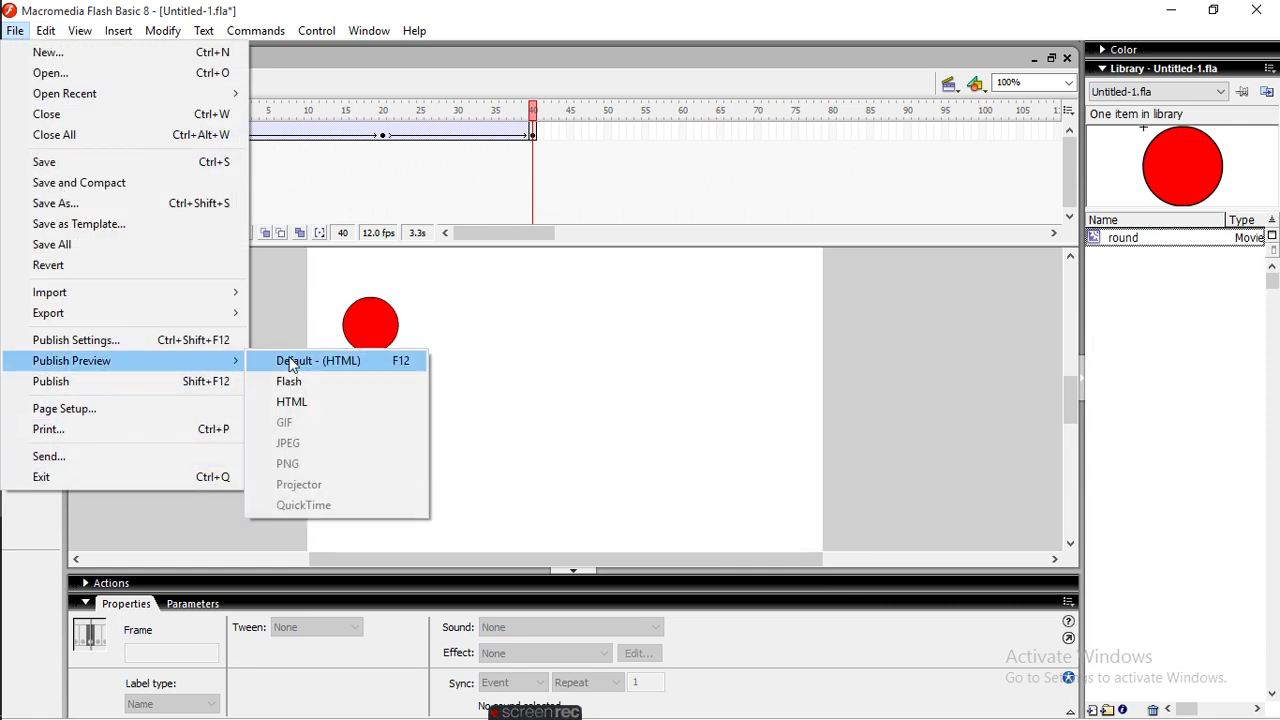
click(290, 361)
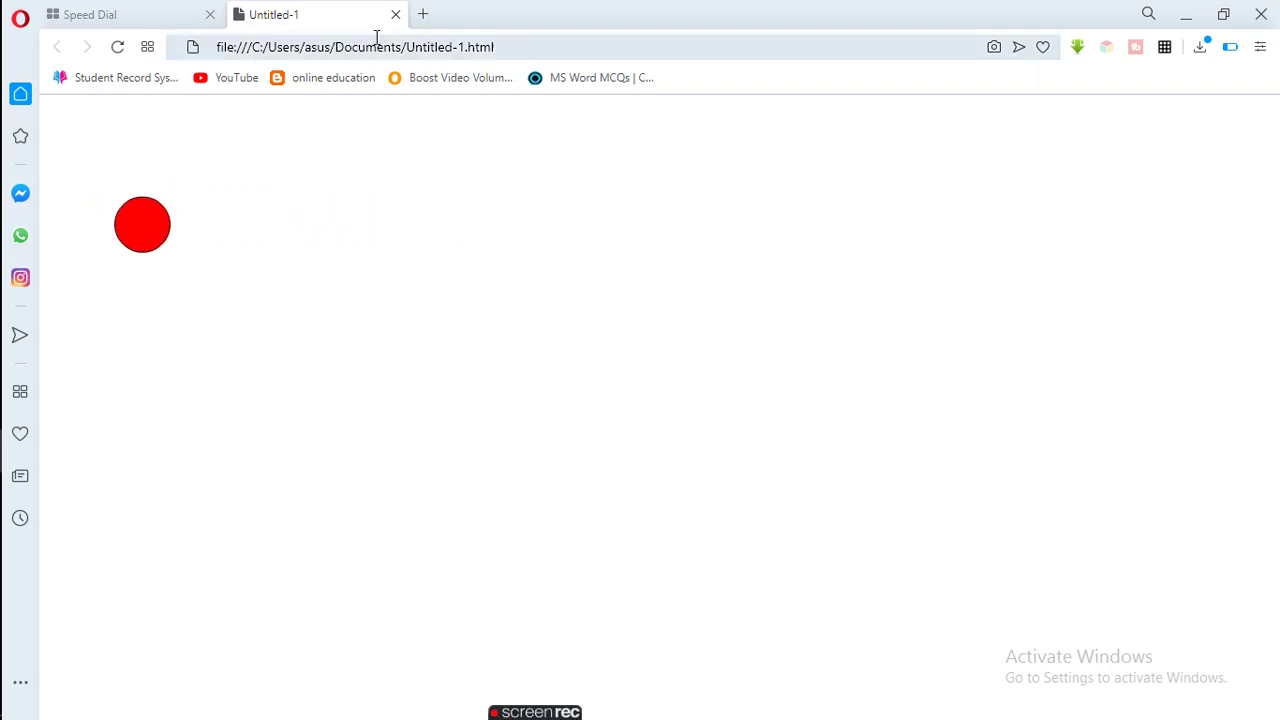
click(396, 14)
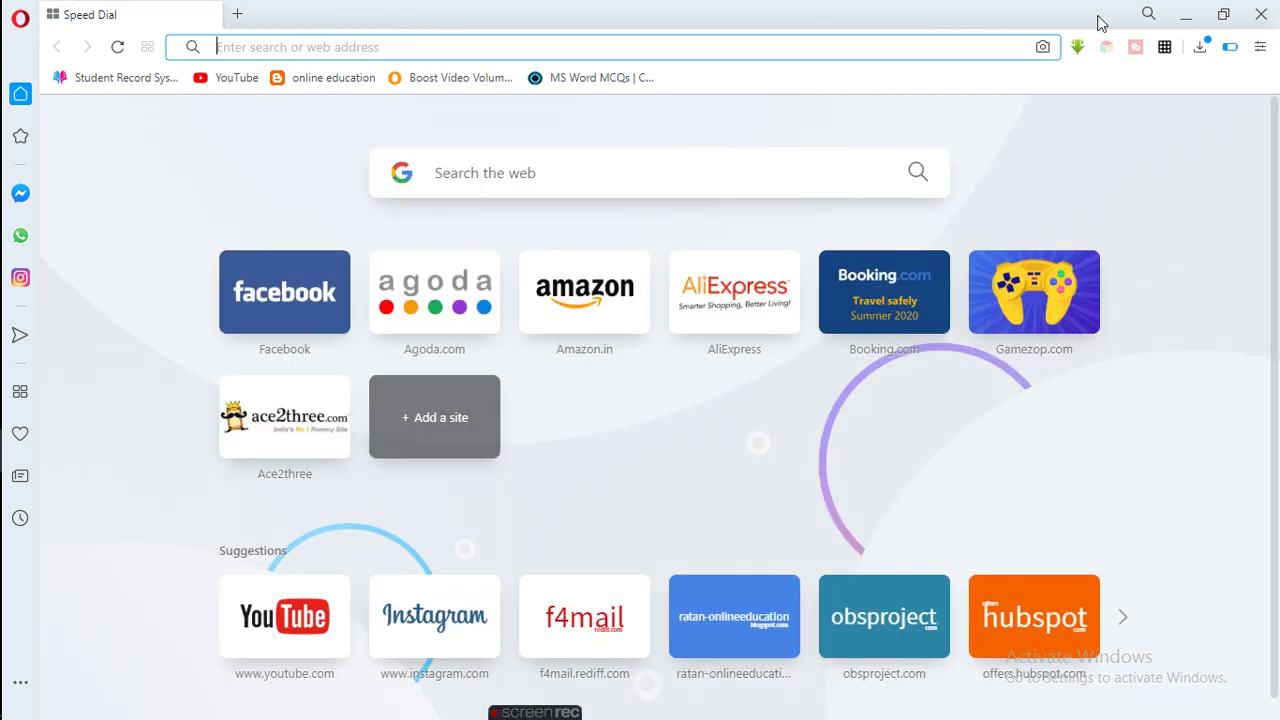
click(1189, 20)
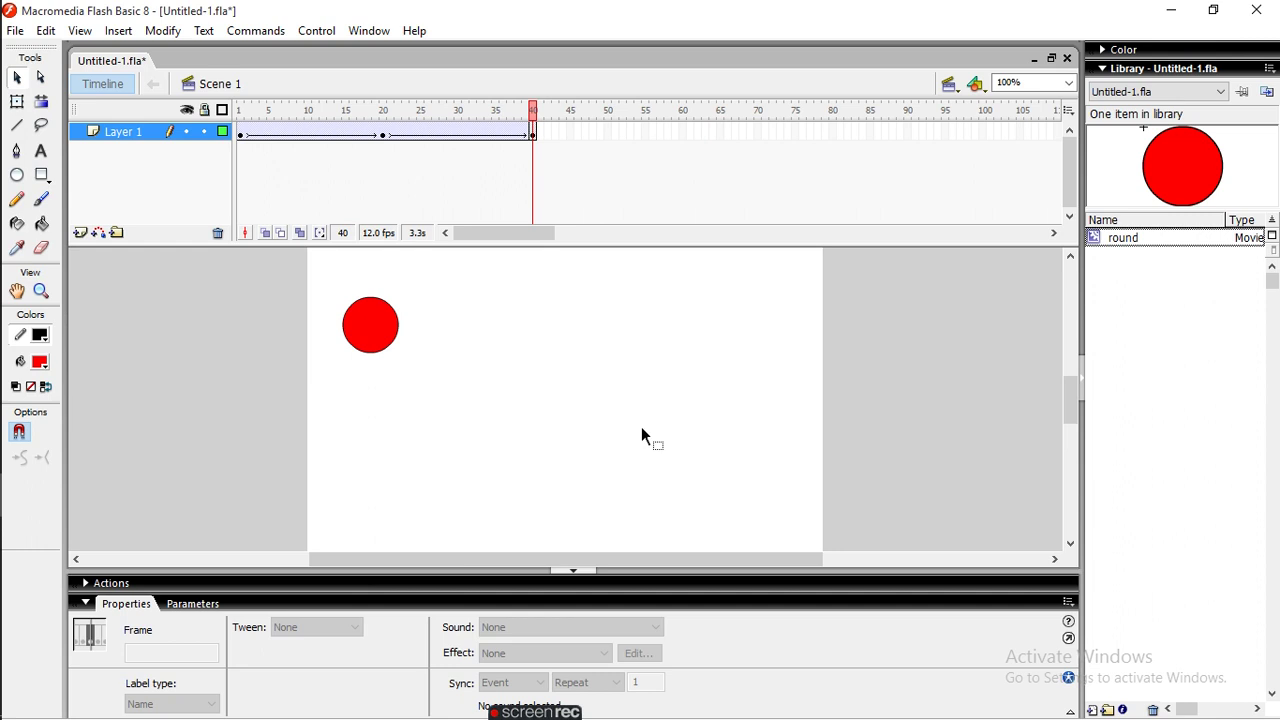